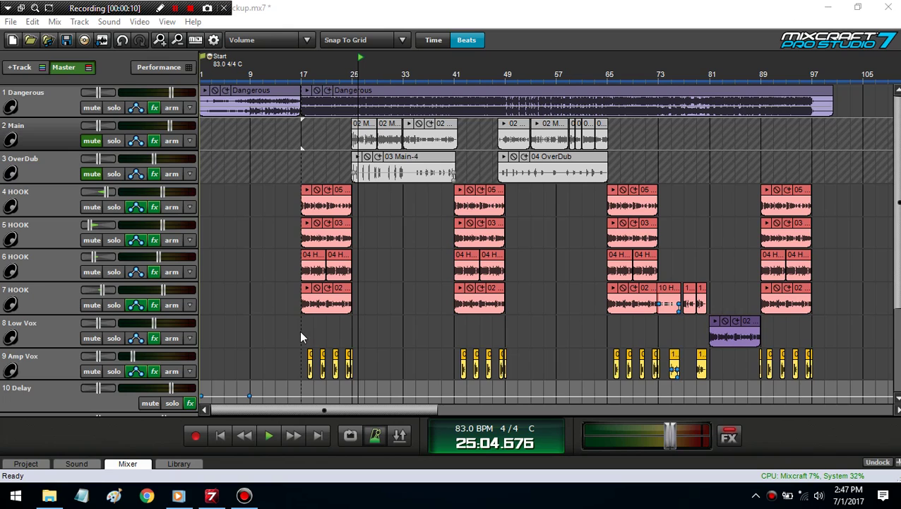
Step: Place the playhead at measure 15 and solo the Dangerous track together with HOOK tracks 4, 5, 6 and 7
click(301, 337)
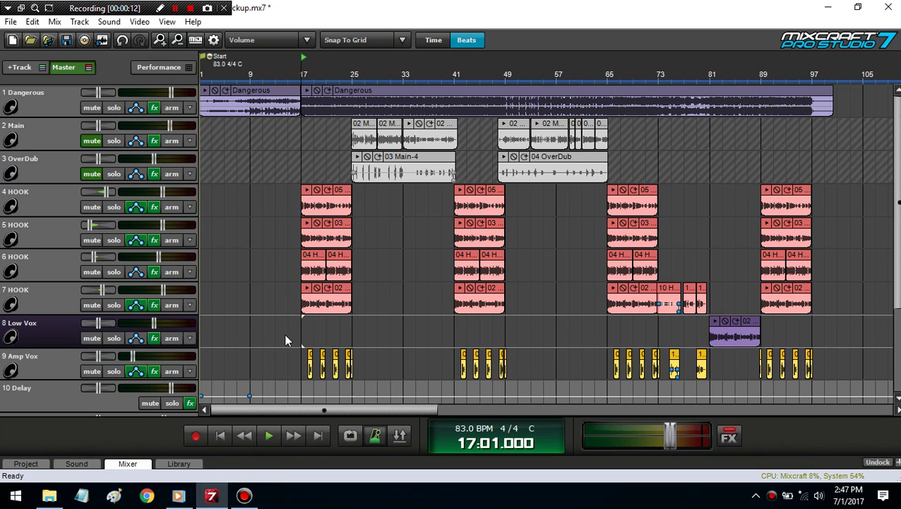
click(276, 337)
click(290, 337)
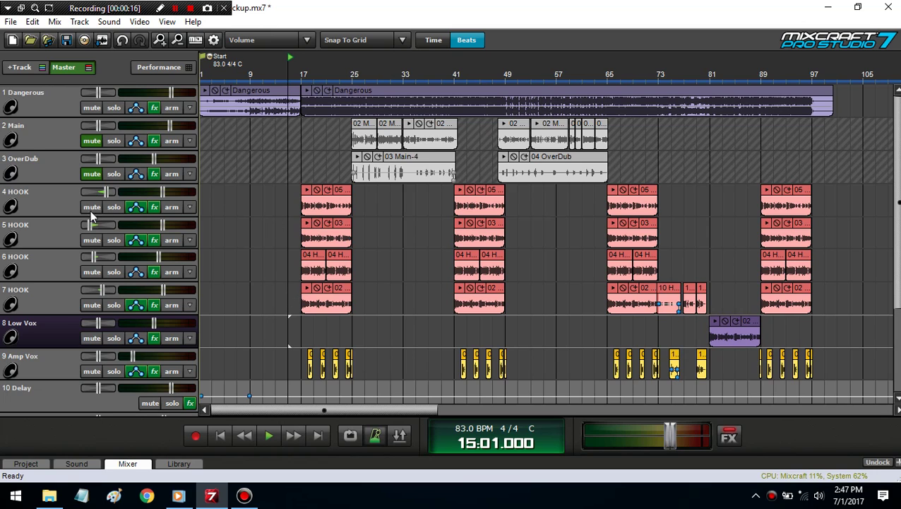
click(112, 202)
ctrl+click(113, 233)
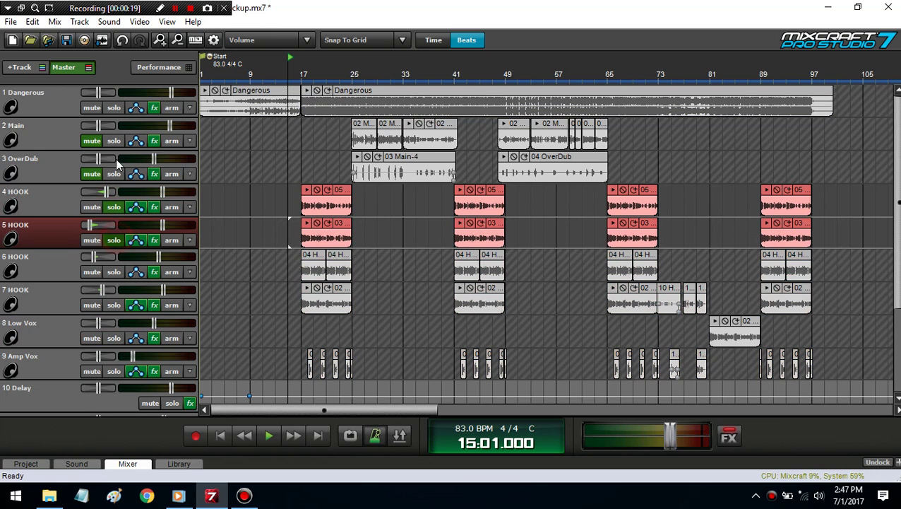
ctrl+click(112, 103)
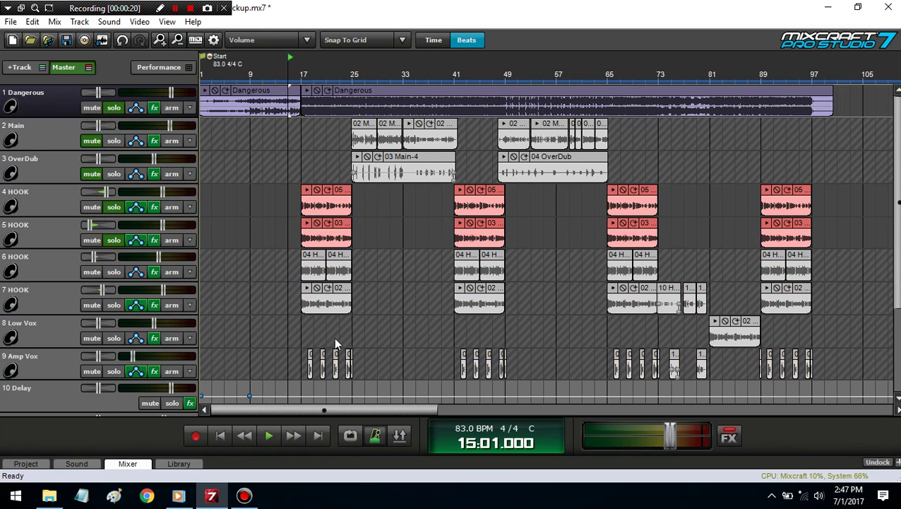
ctrl+click(110, 269)
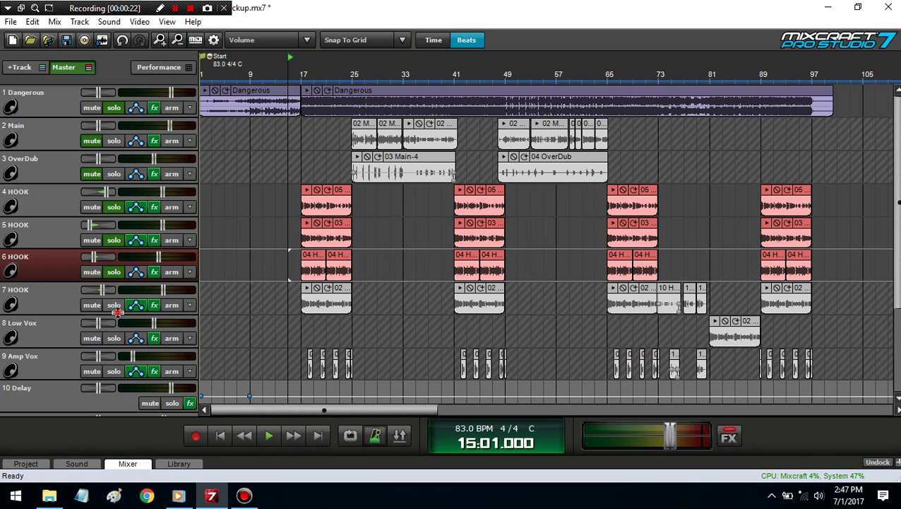
ctrl+click(113, 304)
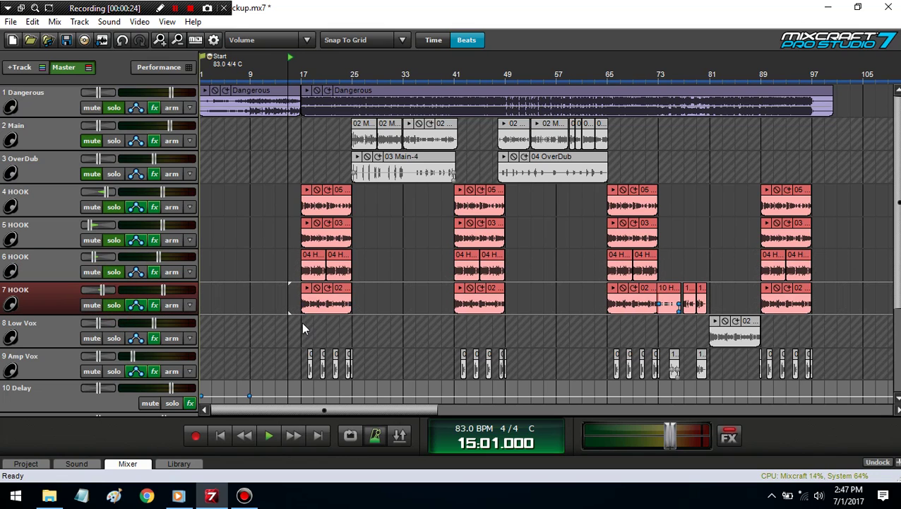
Step: Play the soloed beat and hook vocals from measure 15 through the first hook, and stop playback
key(space)
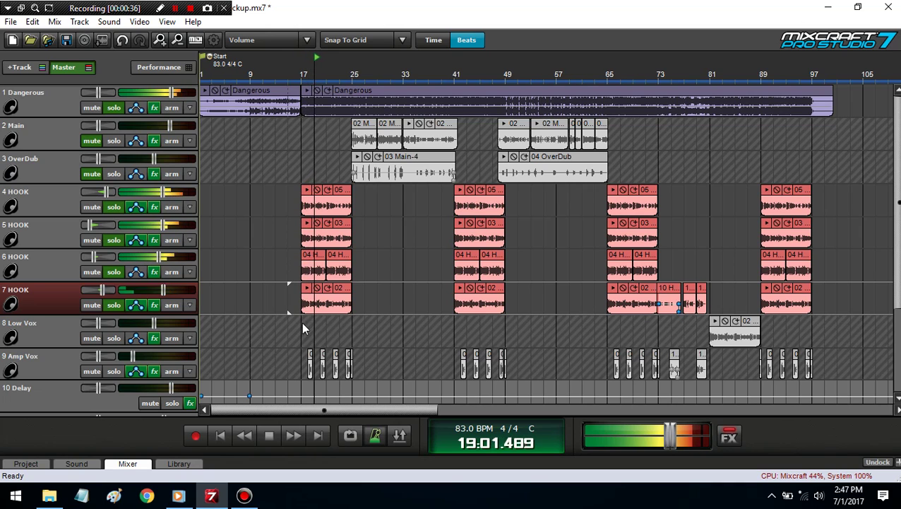
click(304, 327)
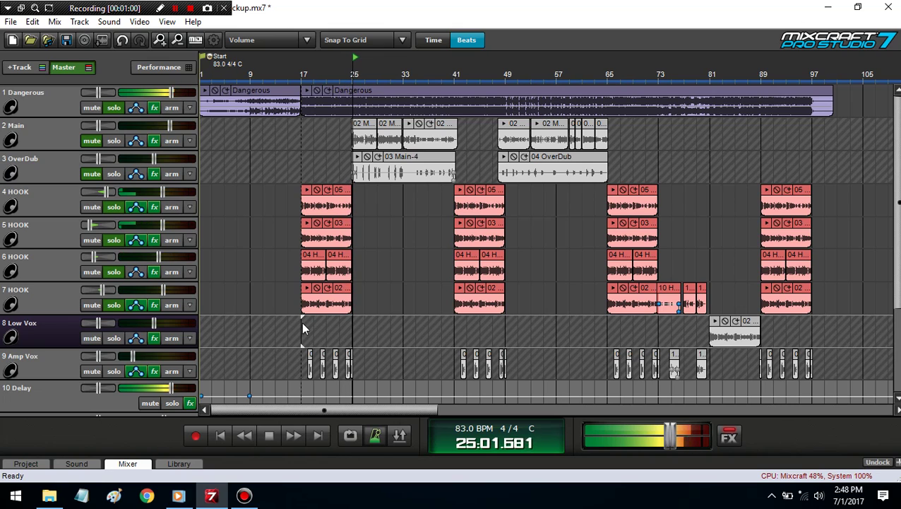
key(space)
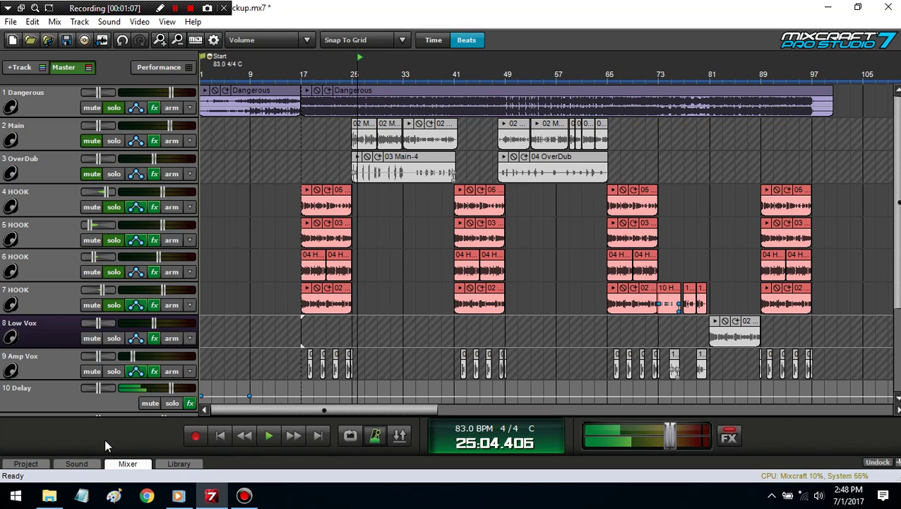
Step: Mute the Delay track and take the Dangerous track out of solo
click(153, 403)
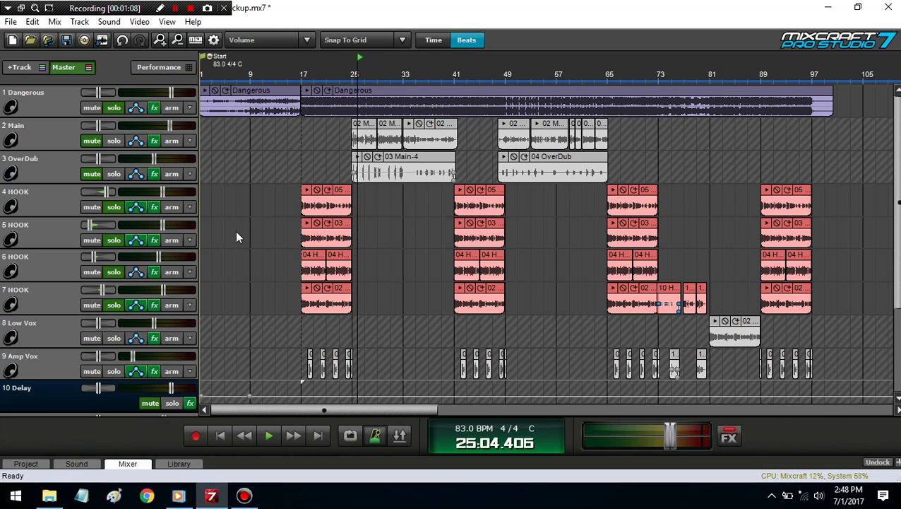
mouse_move(155, 207)
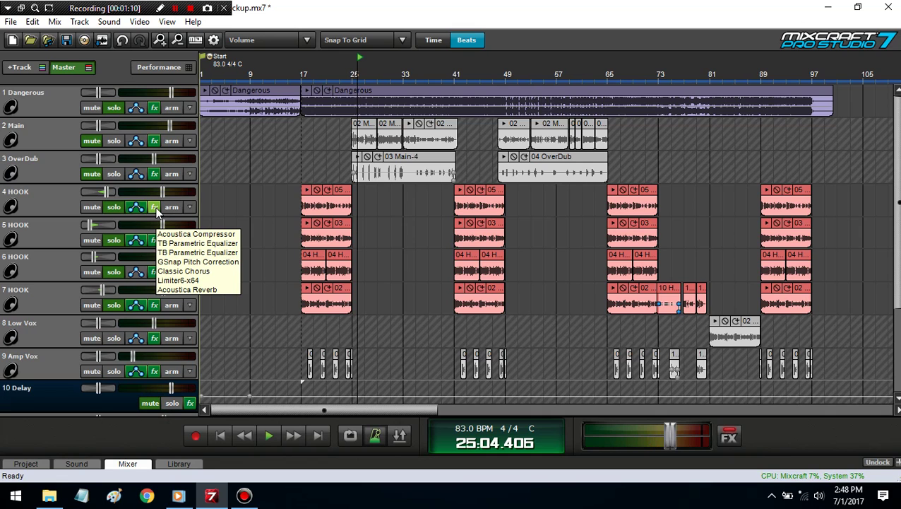
click(105, 101)
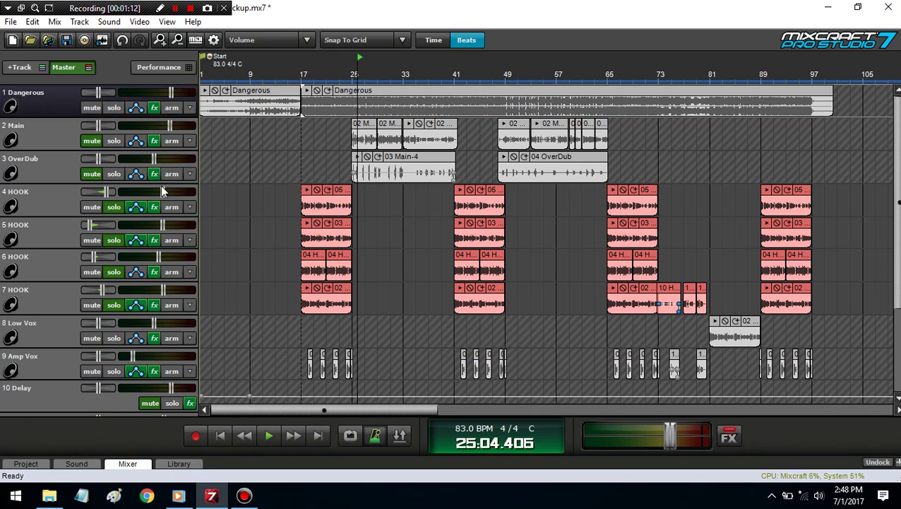
Step: Reorder HOOK track 4's effect list so that Limiter6-x64 comes after Acoustica Reverb
click(156, 207)
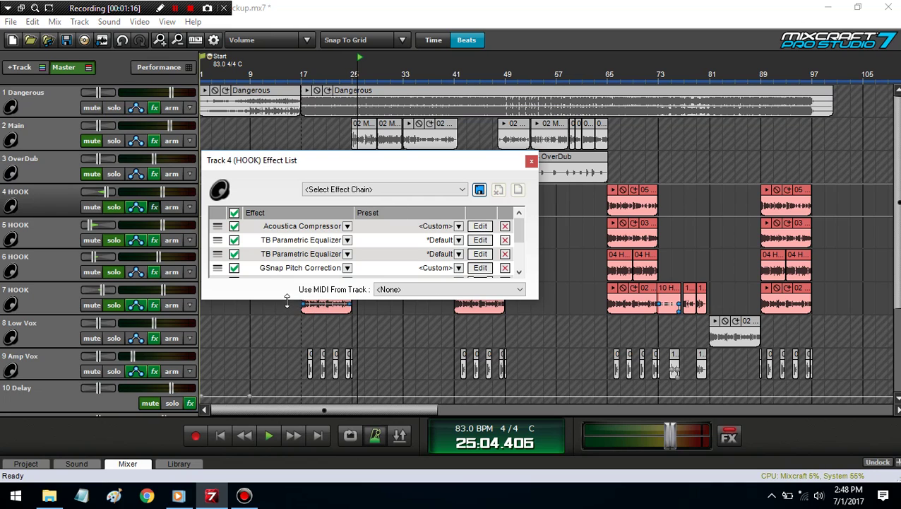
drag(283, 297, 292, 351)
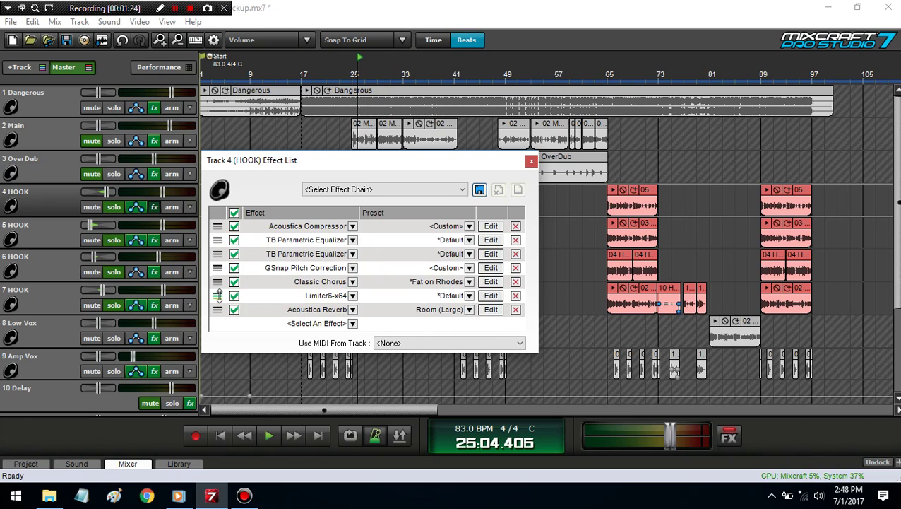
drag(218, 295, 219, 311)
click(371, 164)
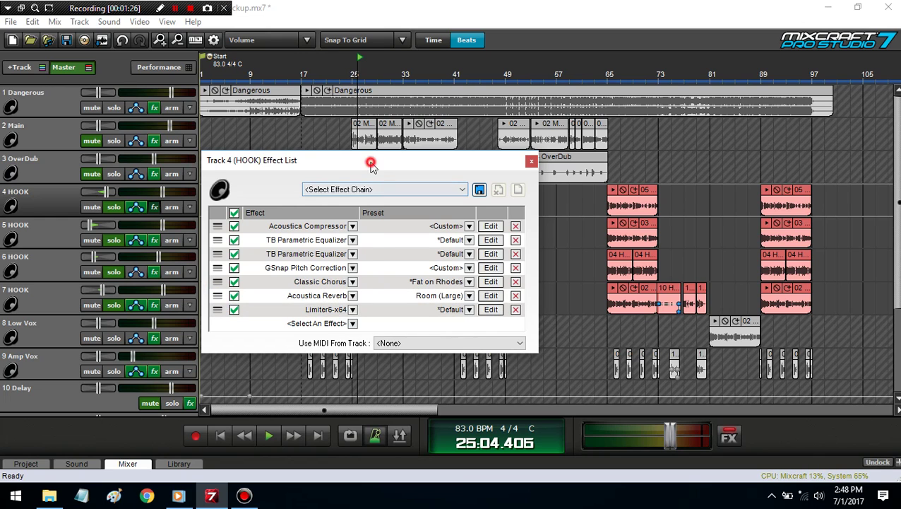
drag(371, 164, 615, 175)
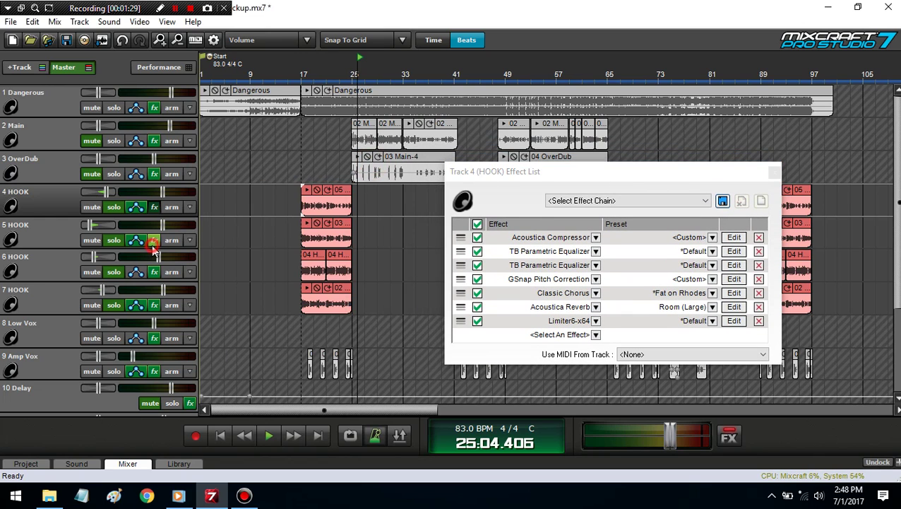
Step: Move Limiter6-x64 below Acoustica Reverb in HOOK track 5's effect list, and close both open effect lists
click(154, 241)
drag(333, 337, 343, 385)
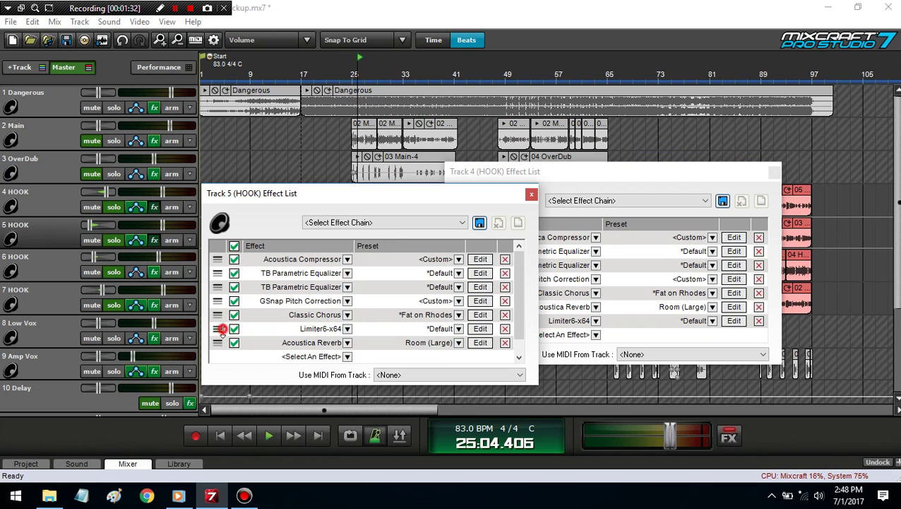
drag(221, 329, 222, 353)
click(531, 194)
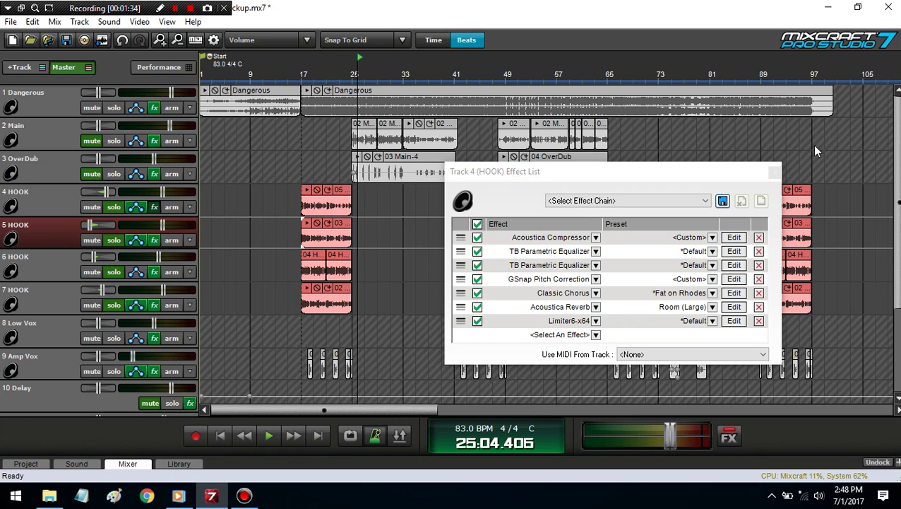
click(774, 172)
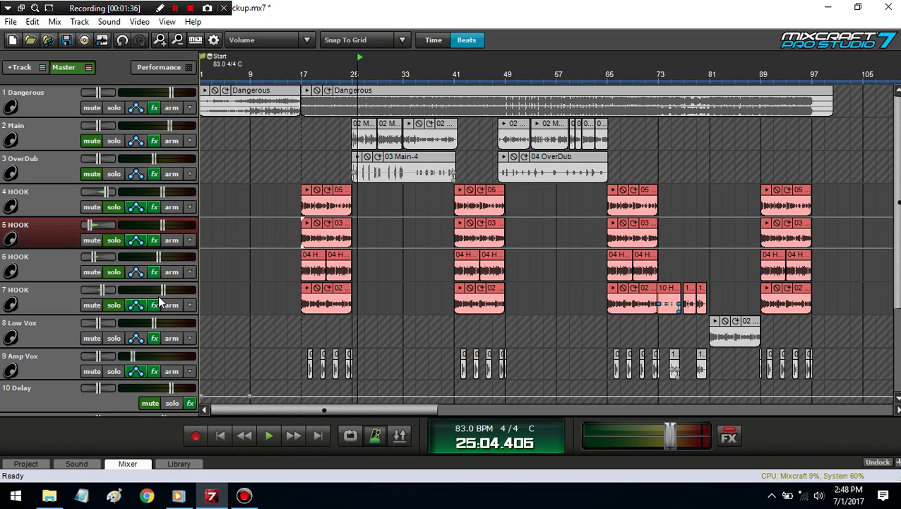
Step: Check the order of the effects in the effect lists of HOOK tracks 6 and 7
click(157, 270)
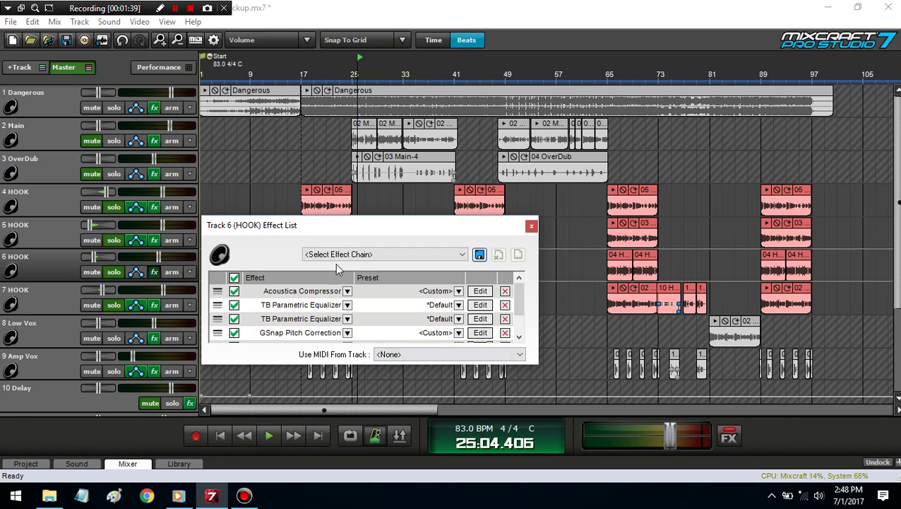
drag(330, 231, 368, 101)
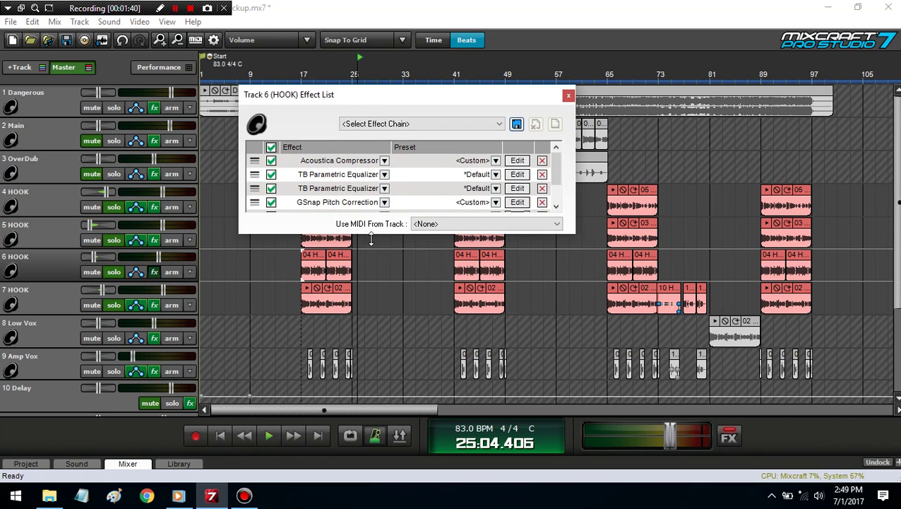
drag(371, 239, 371, 302)
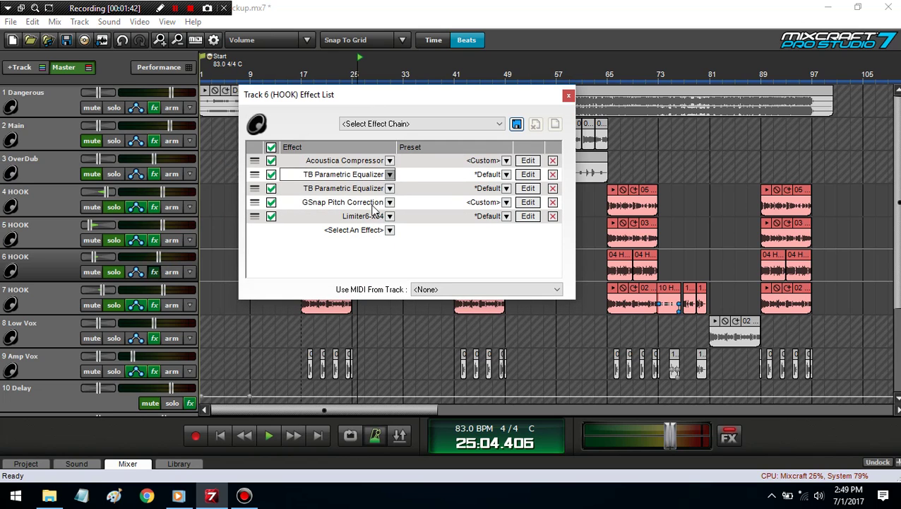
click(568, 96)
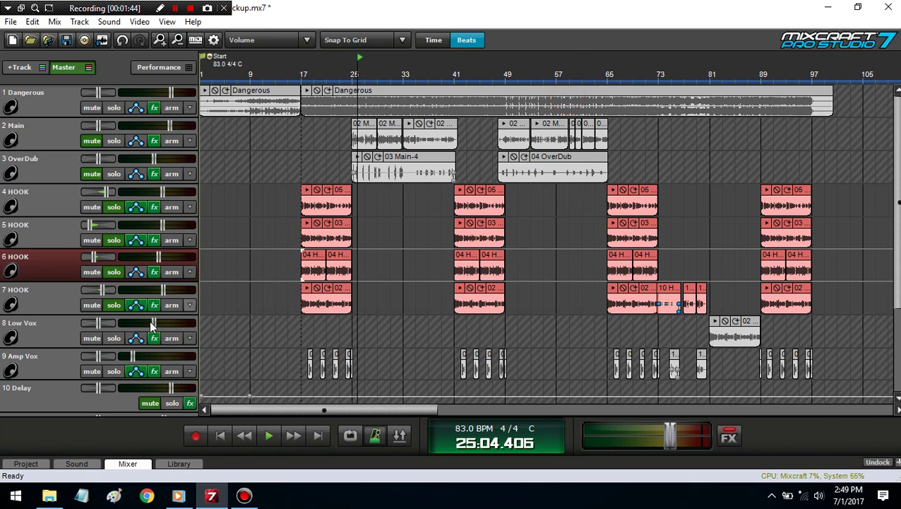
click(155, 304)
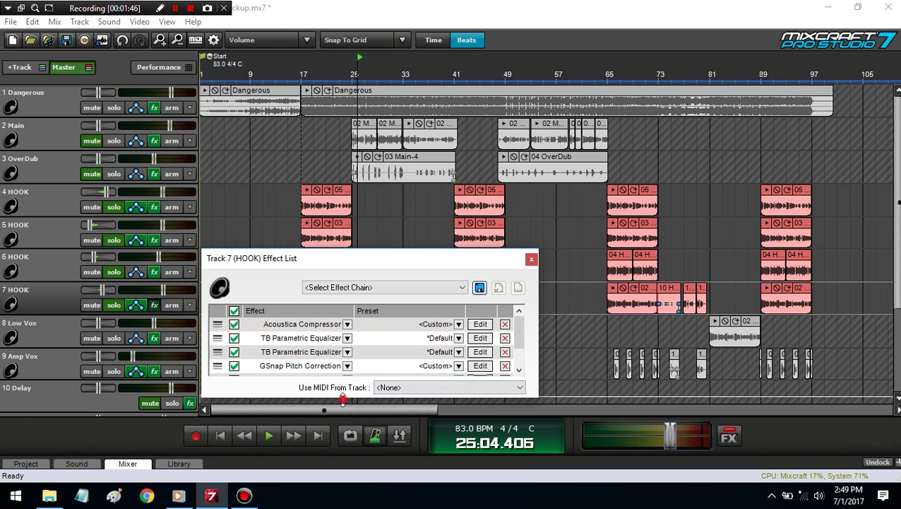
mouse_move(343, 406)
mouse_down()
mouse_move(346, 424)
mouse_move(349, 415)
mouse_up()
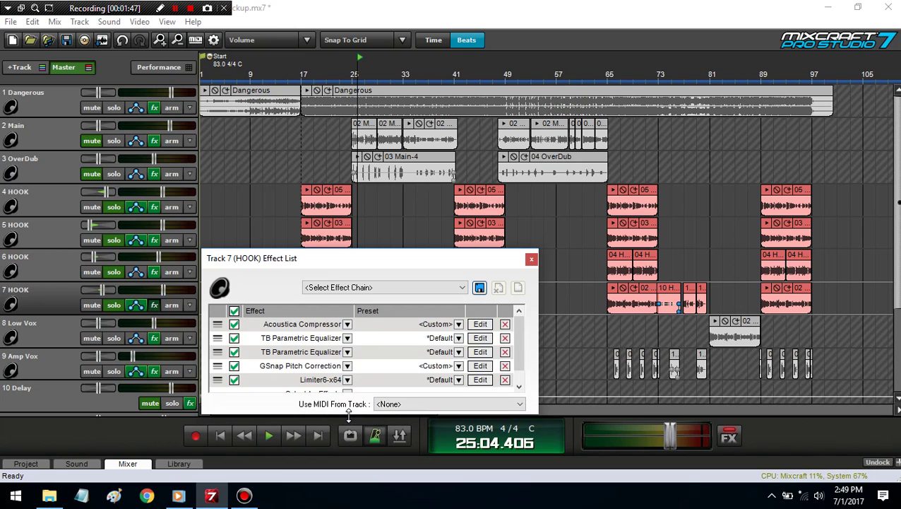
click(531, 261)
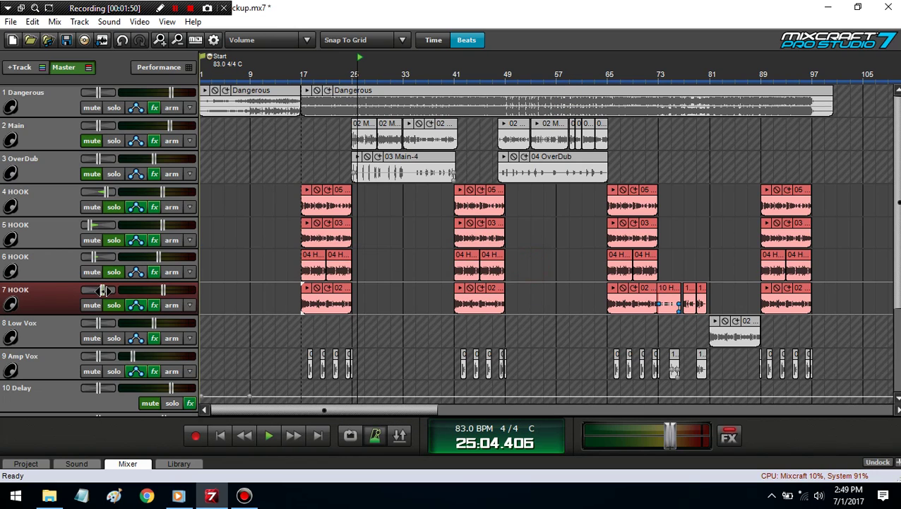
mouse_move(104, 290)
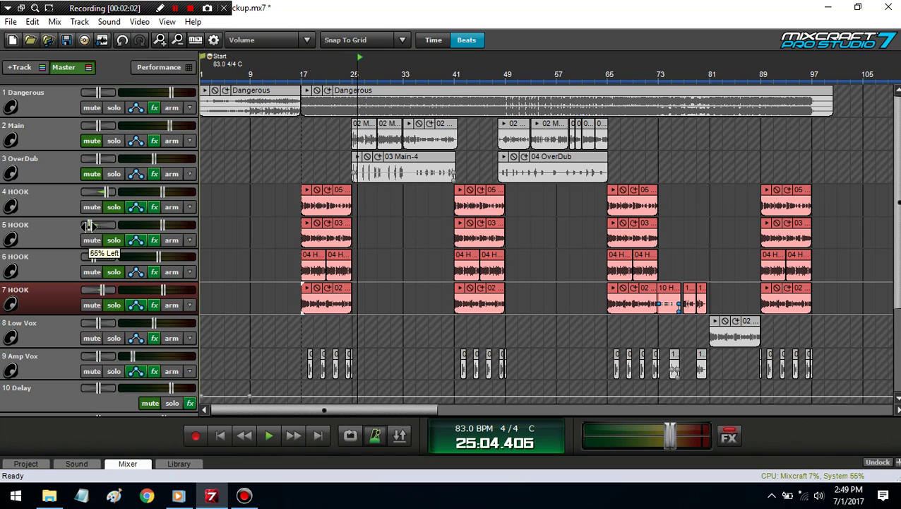
Step: In HOOK track 5's GSnap Pitch Correction, set attack and release to 1 ms and amount to 100 %
click(154, 239)
click(482, 301)
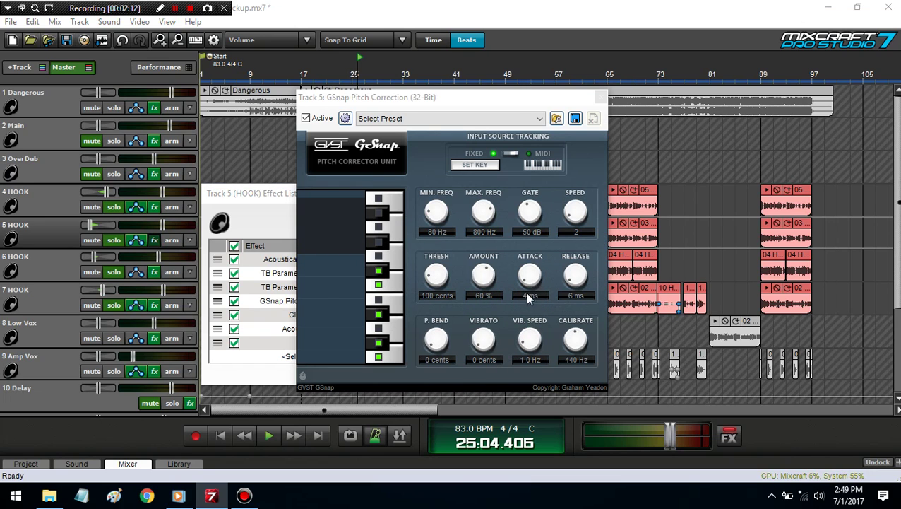
drag(528, 281, 550, 322)
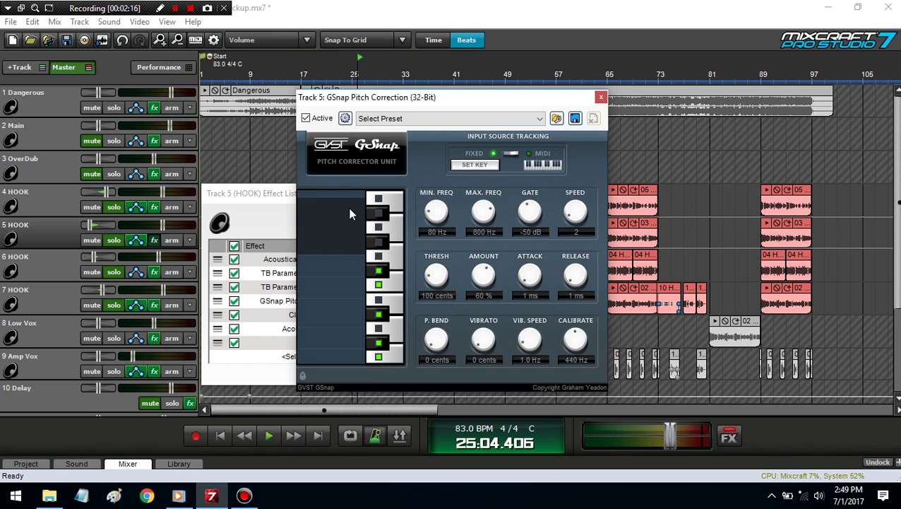
click(259, 203)
click(526, 191)
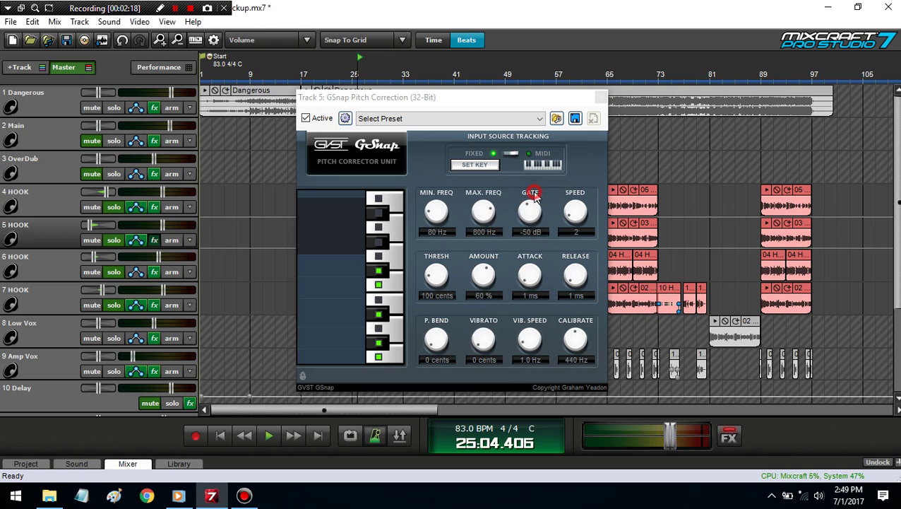
drag(485, 282, 451, 161)
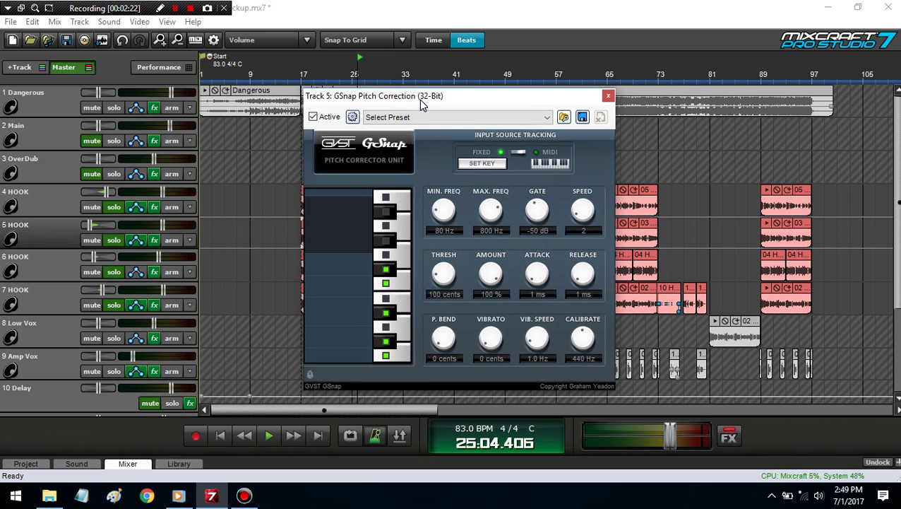
drag(418, 101, 534, 121)
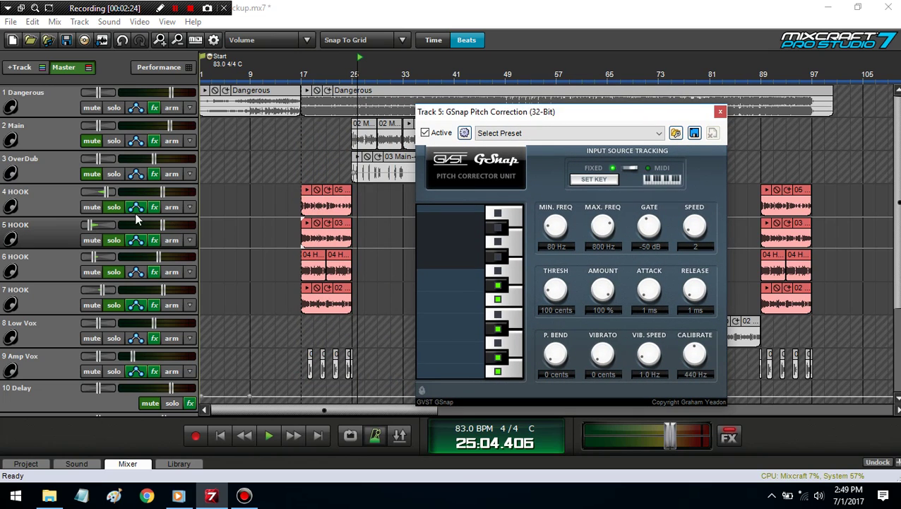
Step: Take HOOK tracks 4, 6 and 7 out of solo, leaving only HOOK track 5 soloed
click(113, 214)
click(114, 277)
click(115, 308)
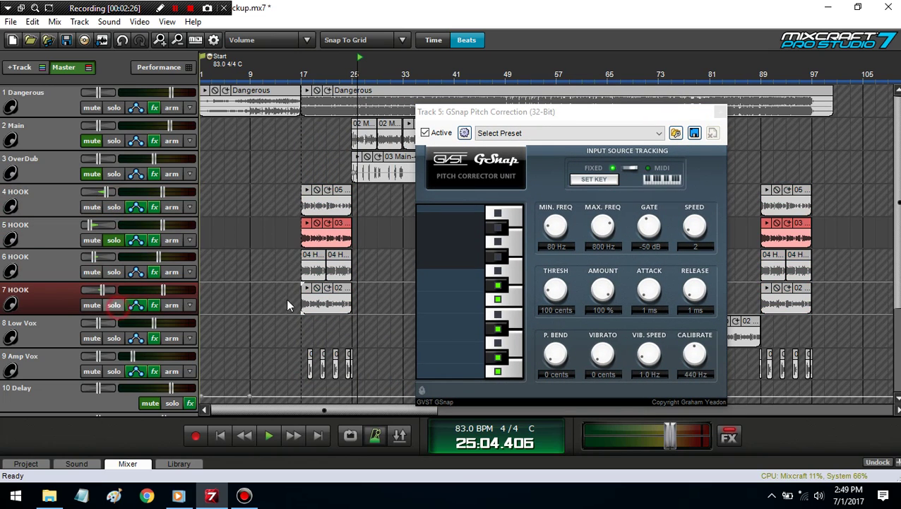
Step: Play HOOK track 5 alone from measure 17 to hear the pitch correction, and stop playback
click(299, 330)
key(space)
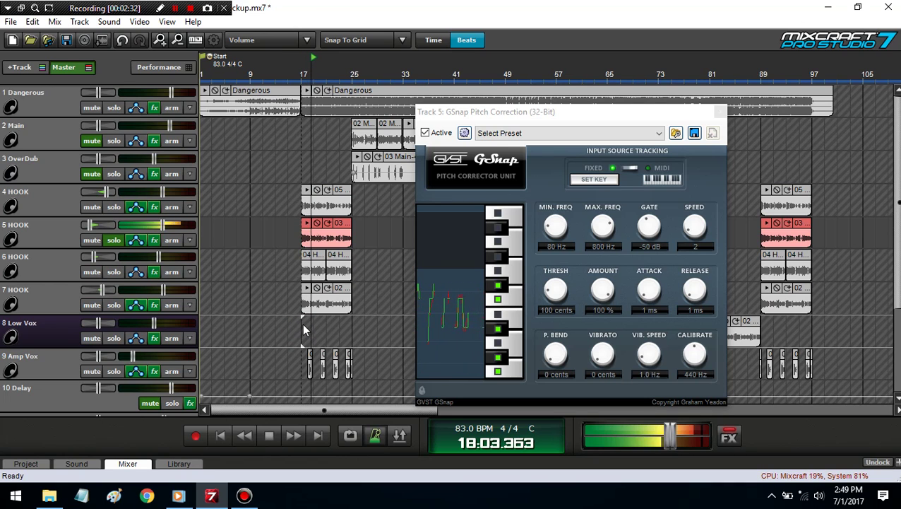
key(space)
click(596, 301)
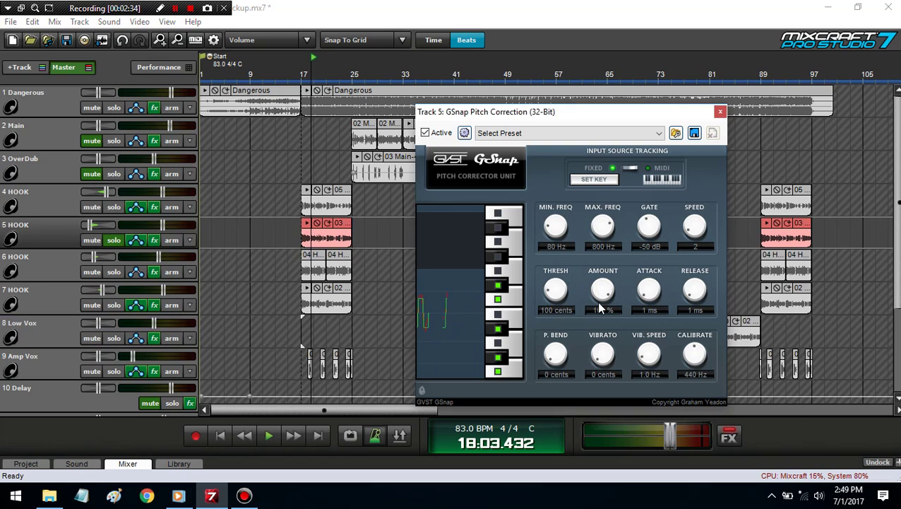
Step: In HOOK track 5's GSnap Pitch Correction, set the amount to 60 % and the attack to 4 ms
click(600, 311)
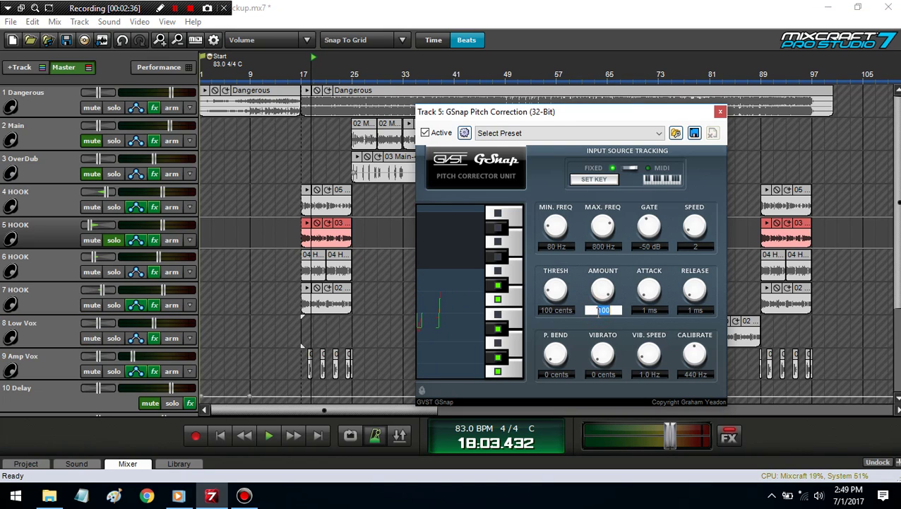
text(6)
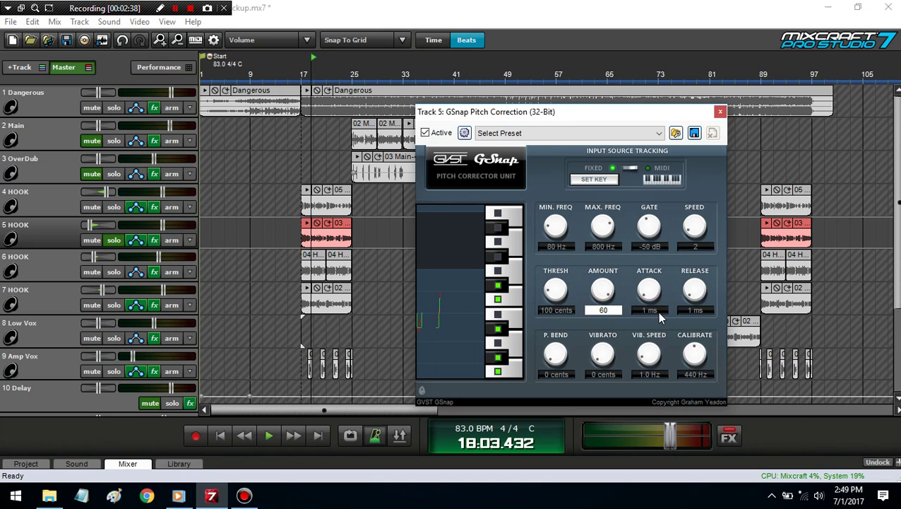
text(0)
click(643, 309)
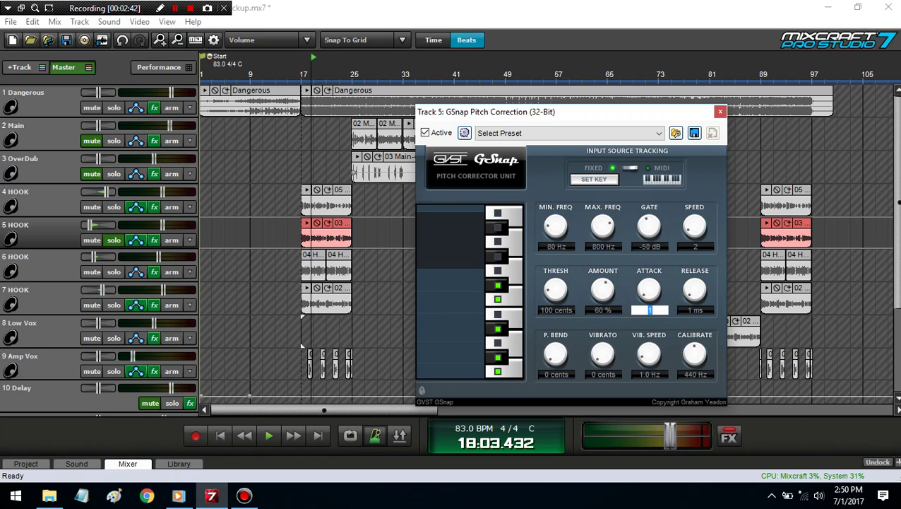
click(686, 310)
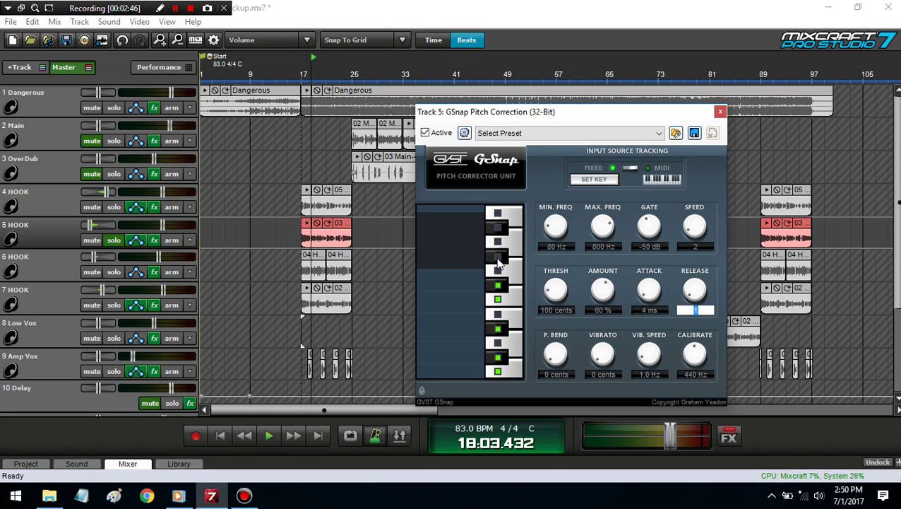
Step: Check the pitch correction settings in HOOK track 4's GSnap, and close that effect and its effect list
click(154, 206)
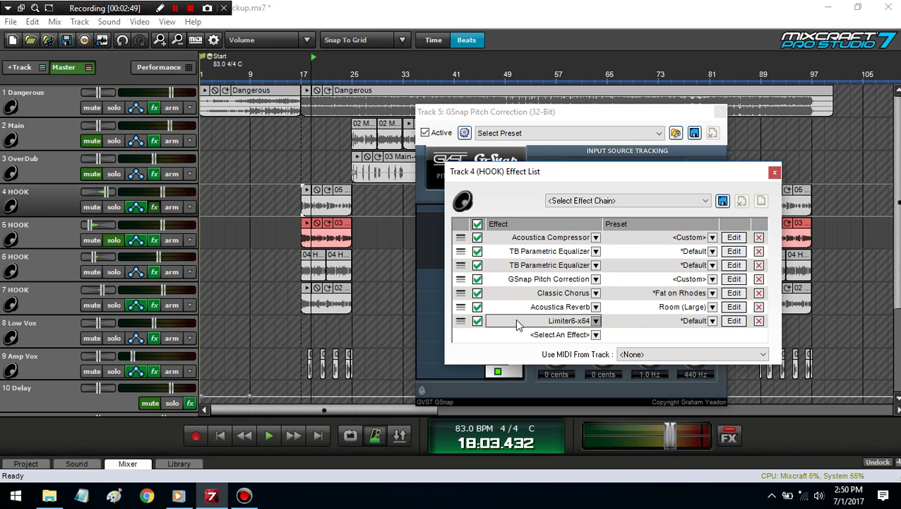
click(734, 278)
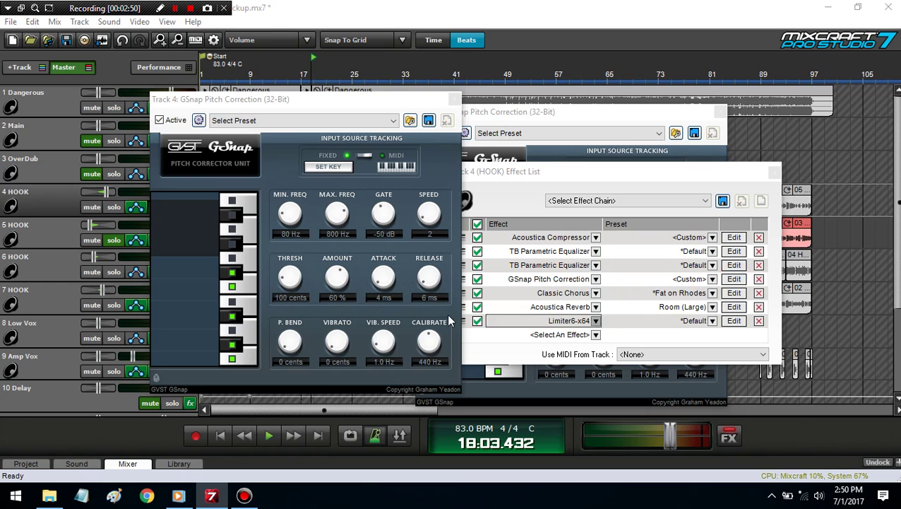
click(454, 99)
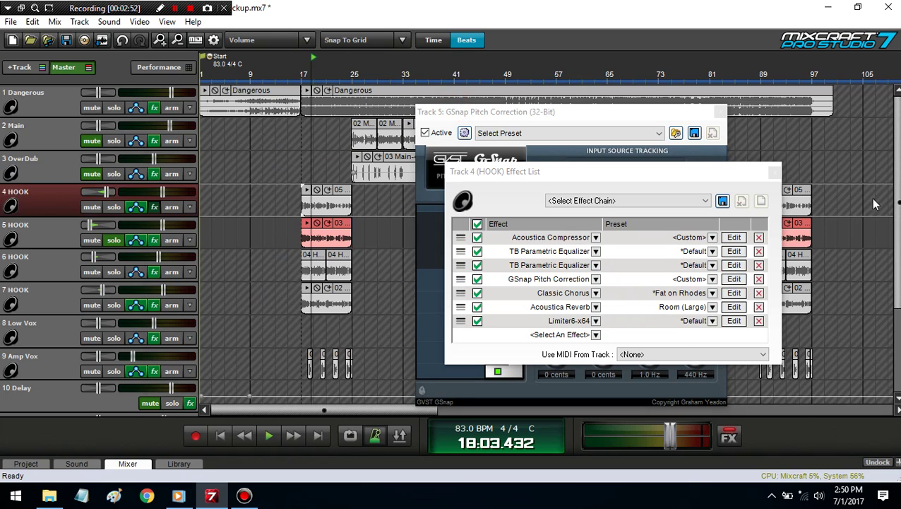
click(775, 171)
Step: Set the release of HOOK track 5's GSnap Pitch Correction to 6 ms
click(696, 291)
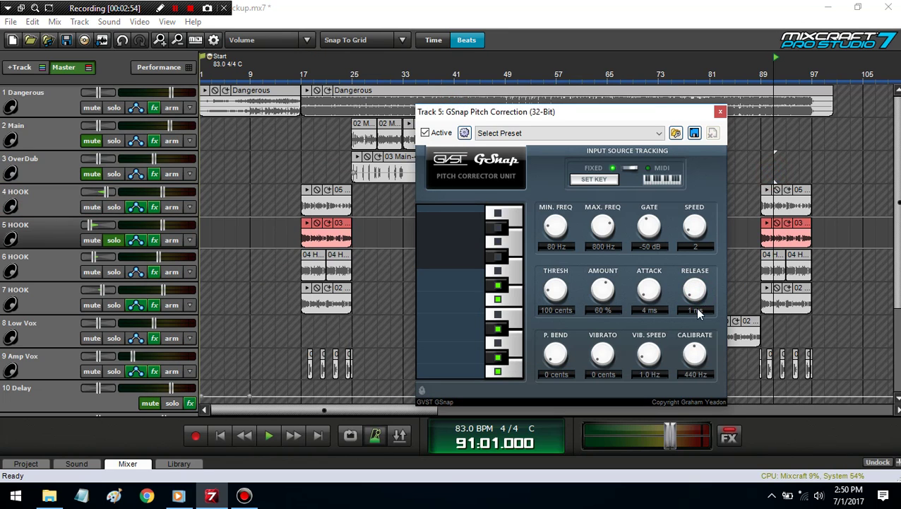
click(697, 310)
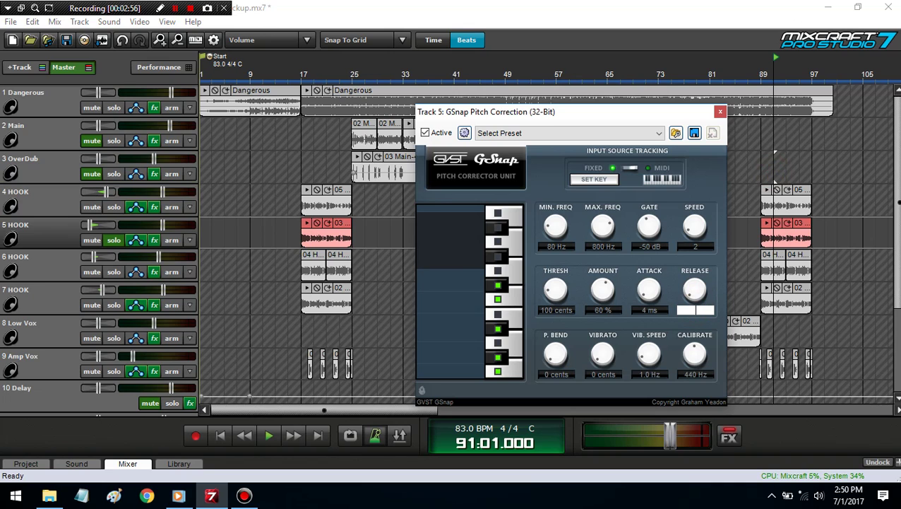
key(Return)
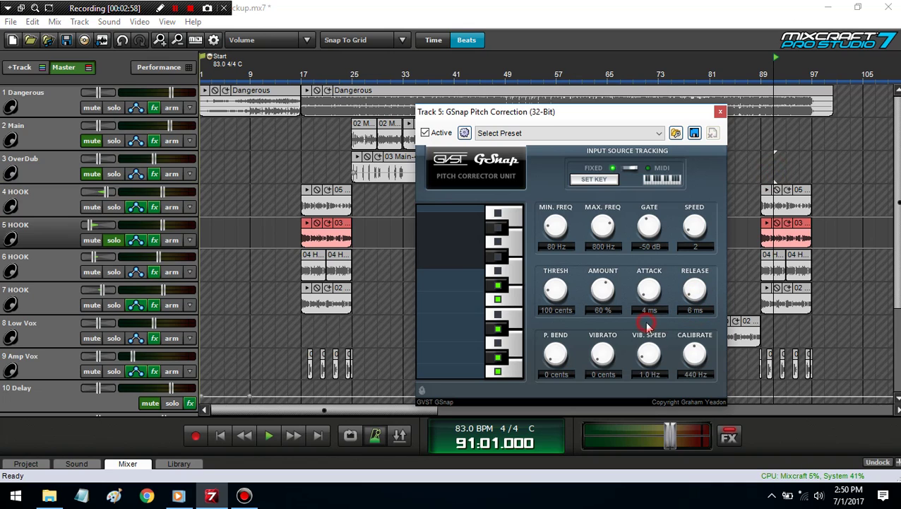
Step: Play HOOK track 5's first clip to hear the new correction, stop playback and close its GSnap window
click(295, 225)
key(space)
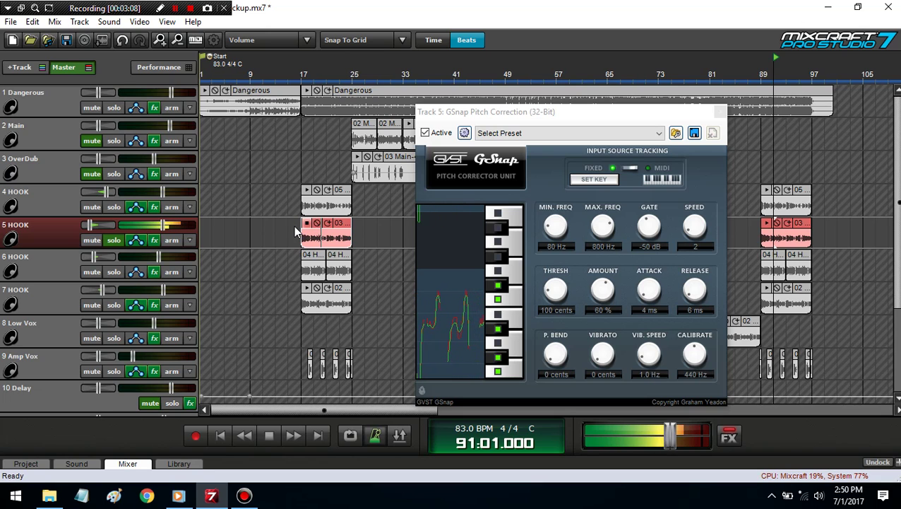
key(space)
click(720, 111)
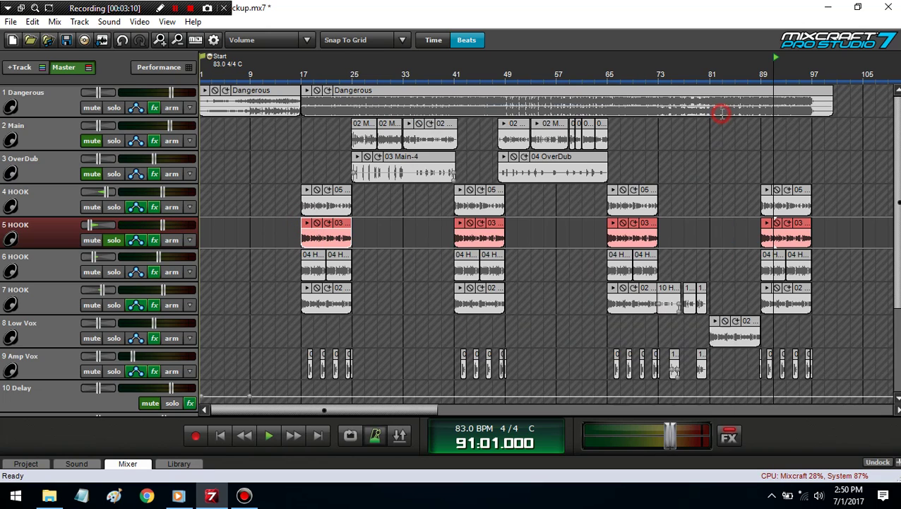
Step: Solo HOOK track 4 along with track 5, and play both from measure 17 before stopping playback
click(115, 210)
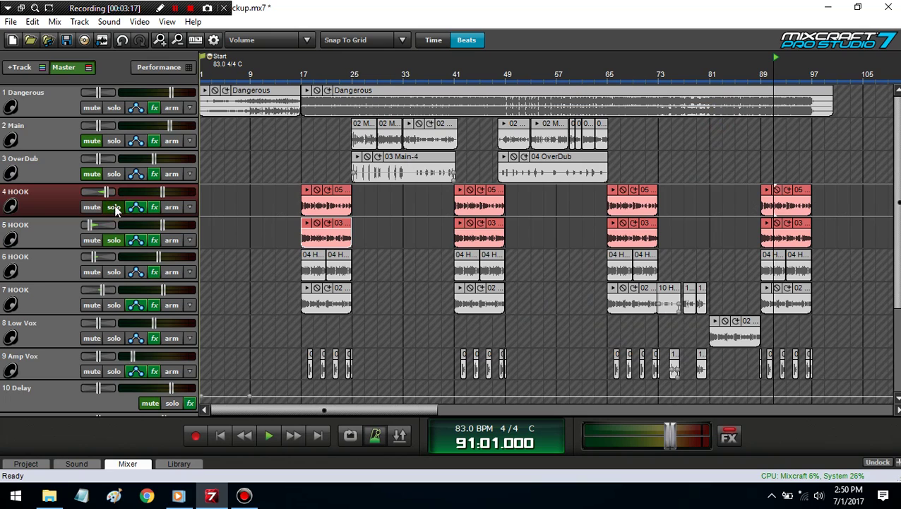
click(301, 172)
key(space)
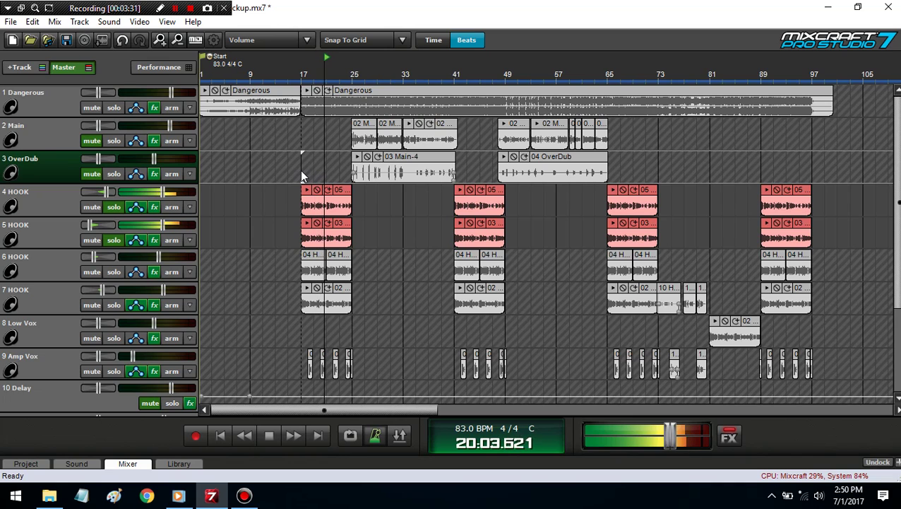
key(space)
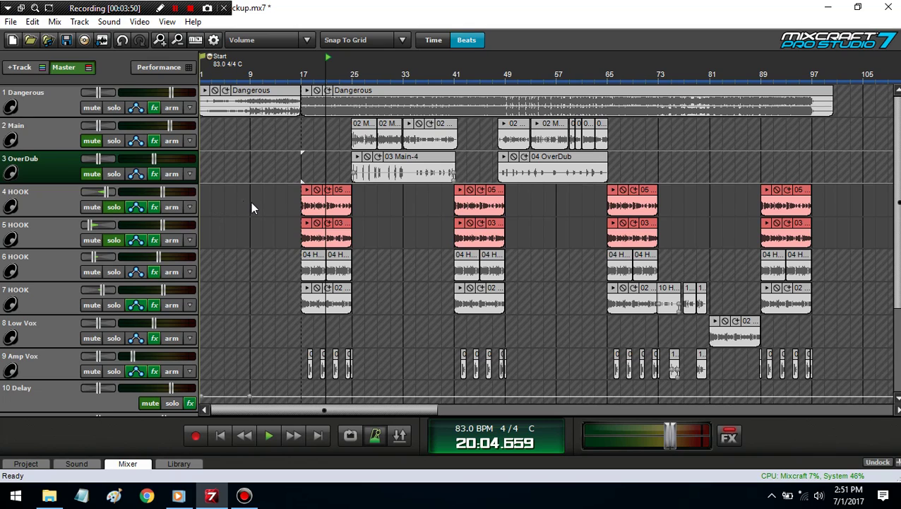
Step: Open Classic Chorus from HOOK track 4's effect list and move its window clear of the first hook clips
drag(250, 203, 281, 237)
click(152, 206)
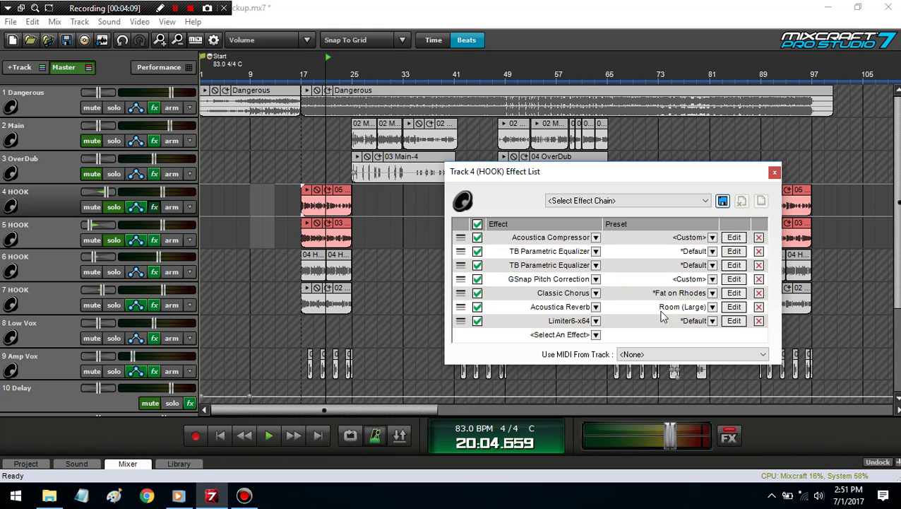
click(731, 293)
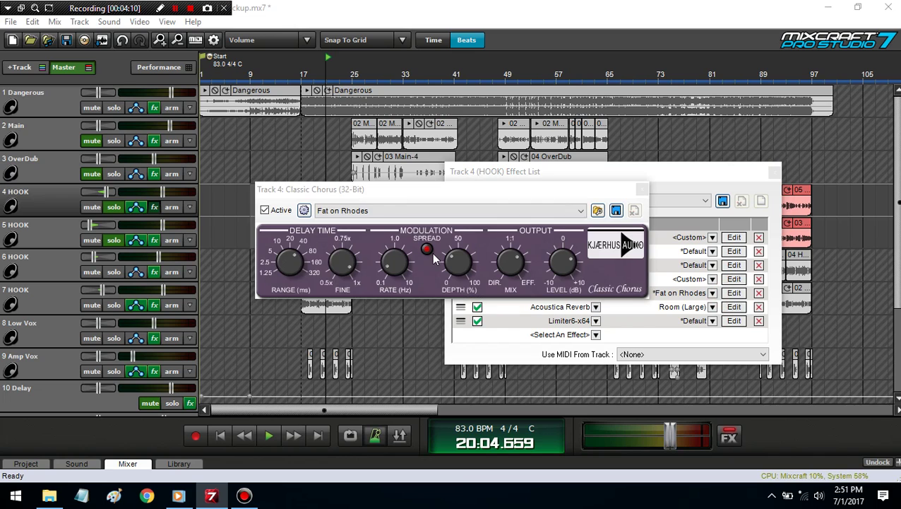
drag(357, 187, 490, 163)
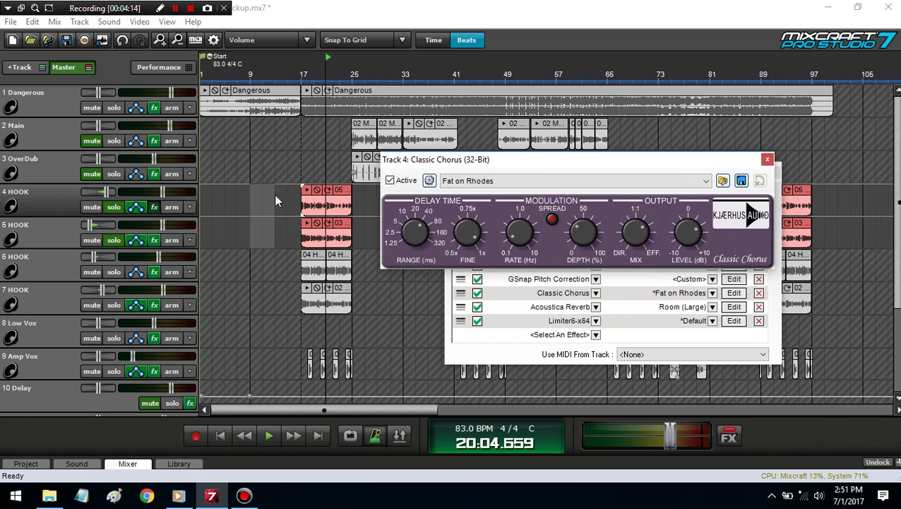
Step: Play HOOK track 4's first clip with Classic Chorus bypassed, reactivate the chorus to compare, and stop playback
click(344, 195)
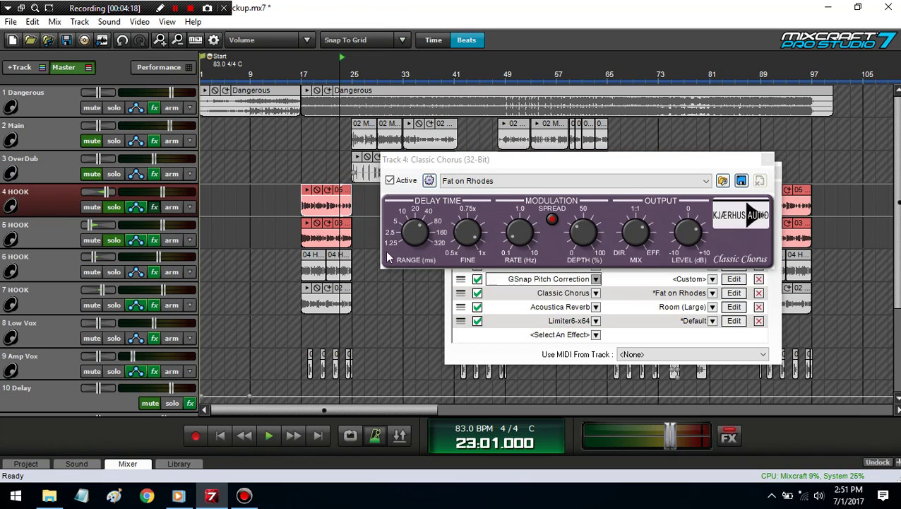
click(390, 181)
click(251, 211)
key(space)
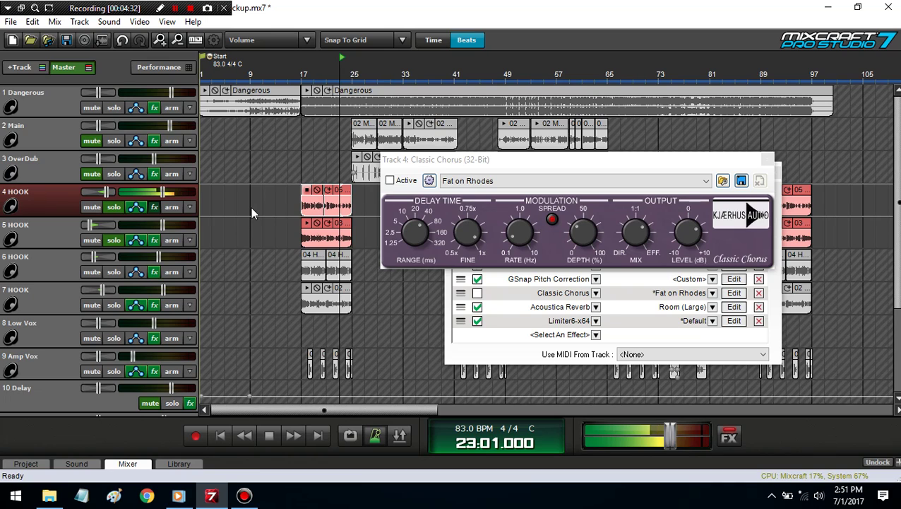
click(397, 182)
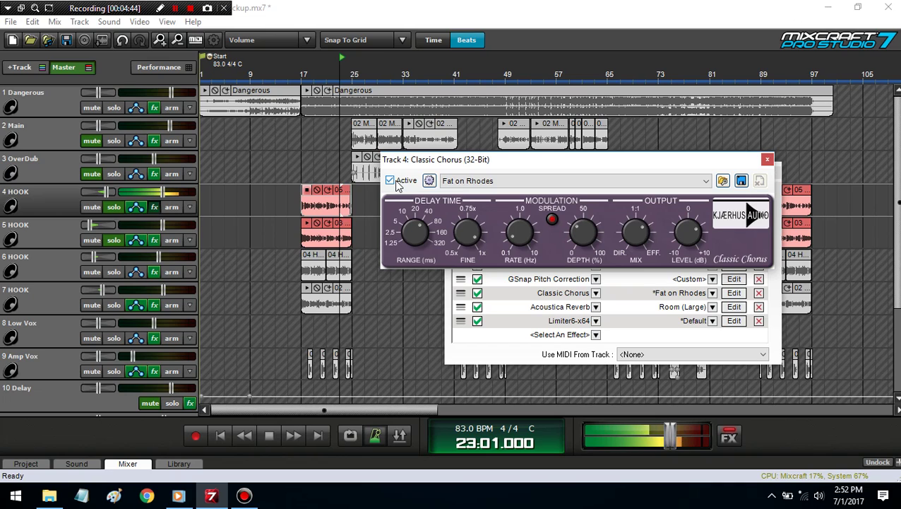
key(space)
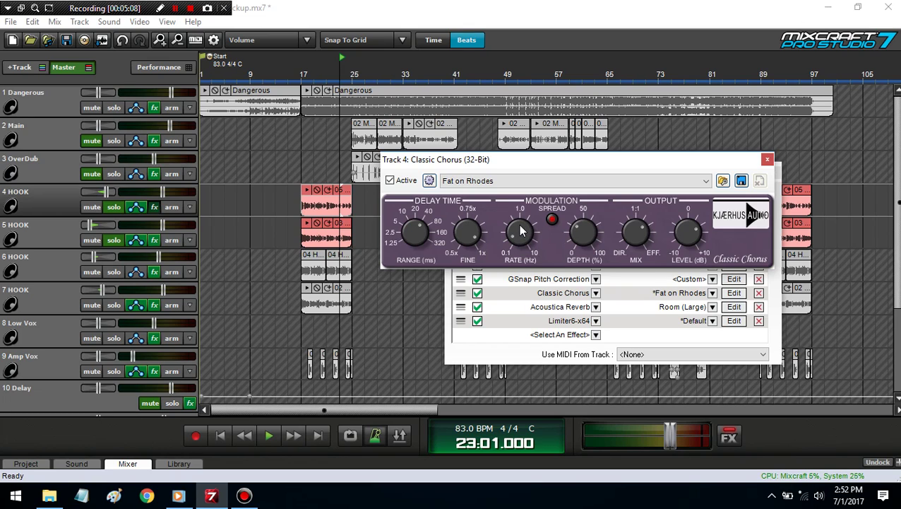
Step: Play HOOK track 4's first clip while varying Classic Chorus's modulation rate up to about 1.0 Hz and back down
drag(522, 230, 521, 249)
click(306, 196)
key(space)
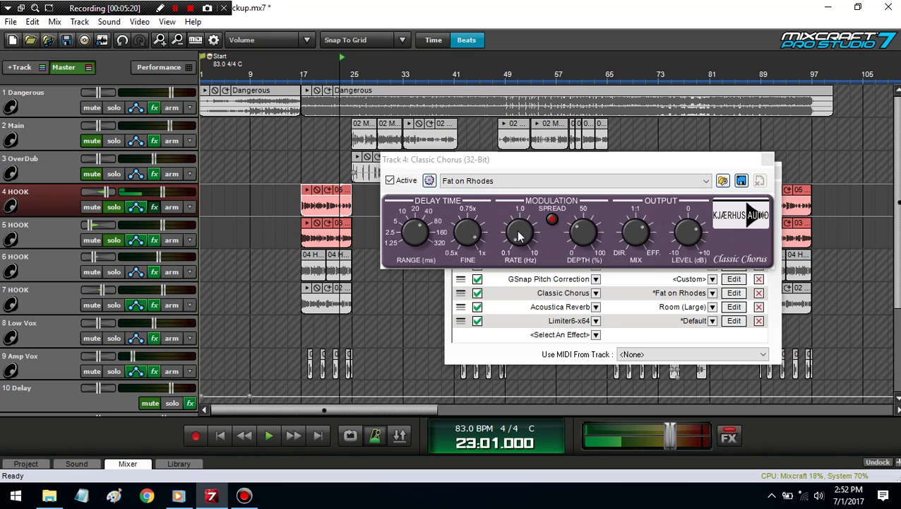
click(510, 206)
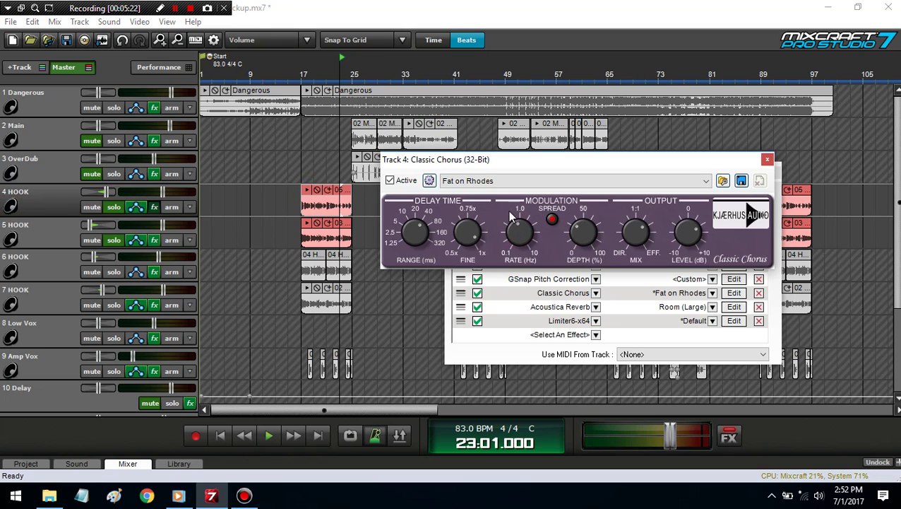
drag(520, 231, 523, 237)
click(306, 192)
key(space)
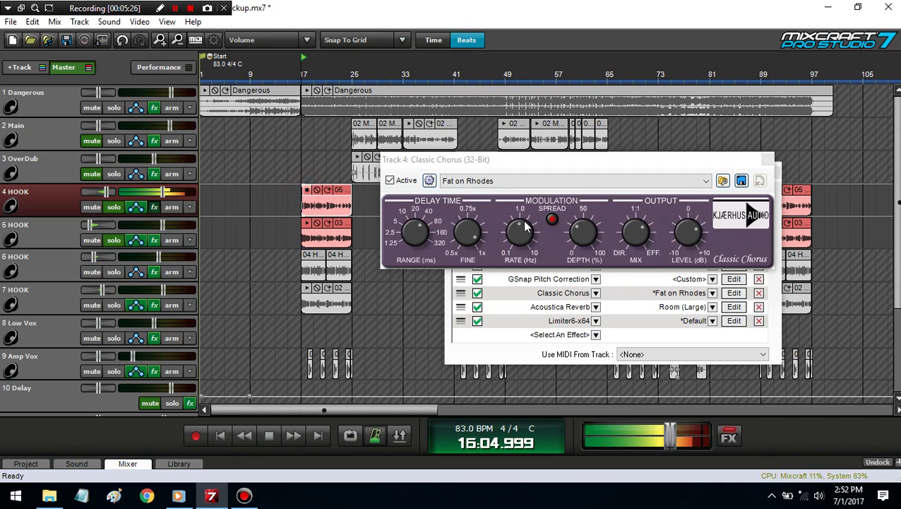
drag(511, 240, 524, 264)
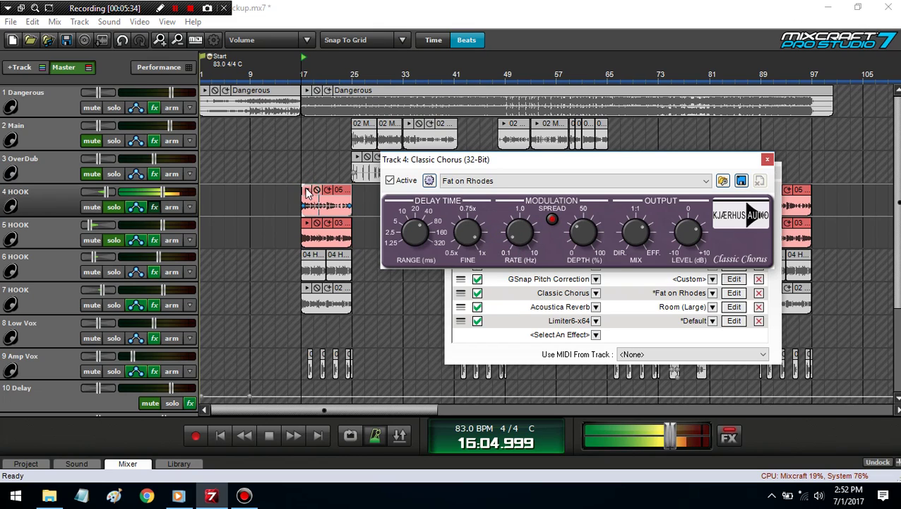
click(351, 204)
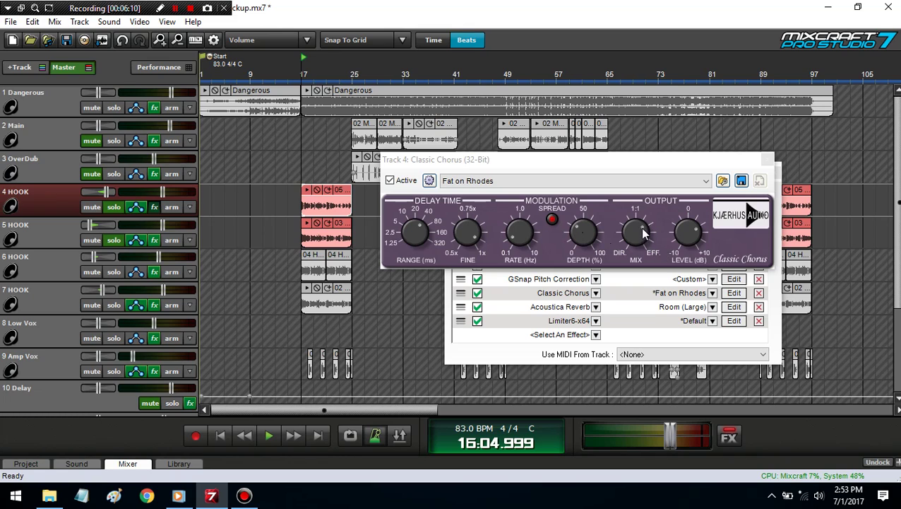
Step: Try Classic Chorus's output mix and modulation depth controls while playing HOOK track 4's first clip, and stop playback
drag(637, 237, 645, 239)
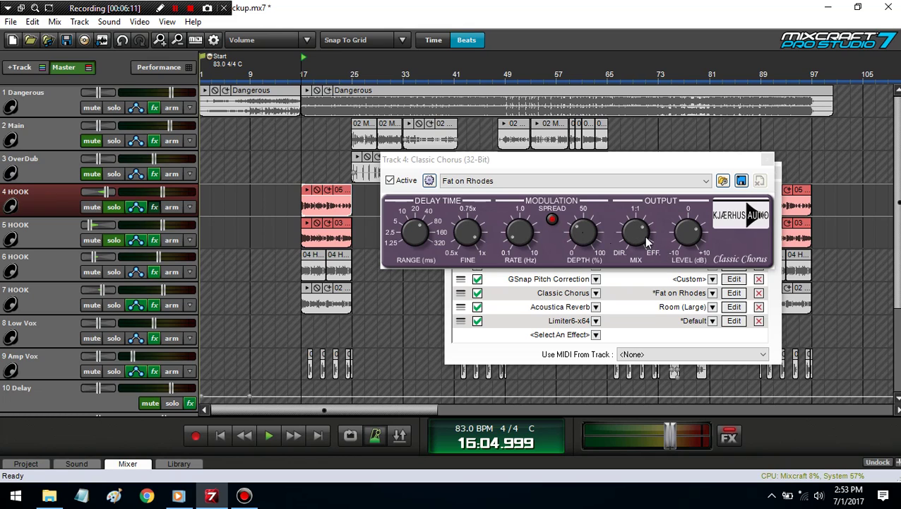
click(309, 190)
key(space)
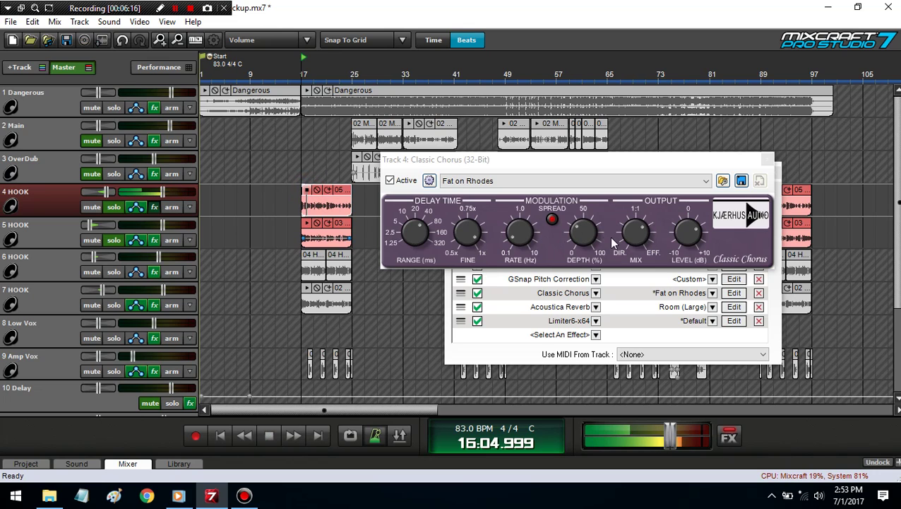
click(582, 240)
mouse_move(582, 240)
mouse_down()
mouse_move(578, 160)
mouse_move(600, 350)
mouse_move(586, 192)
mouse_move(590, 240)
mouse_up()
key(space)
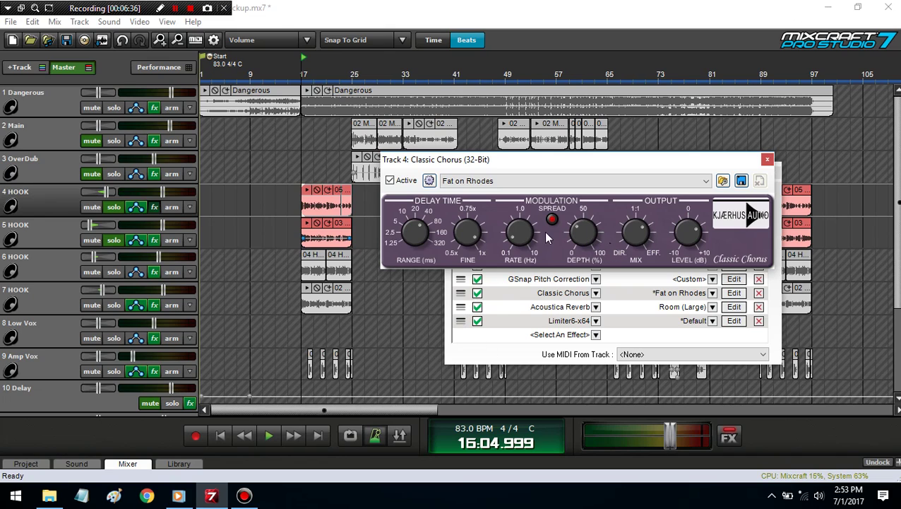
Step: Play HOOK track 4's first clip with the chorus Spread off, turn Spread back on, and close Classic Chorus
click(308, 195)
key(space)
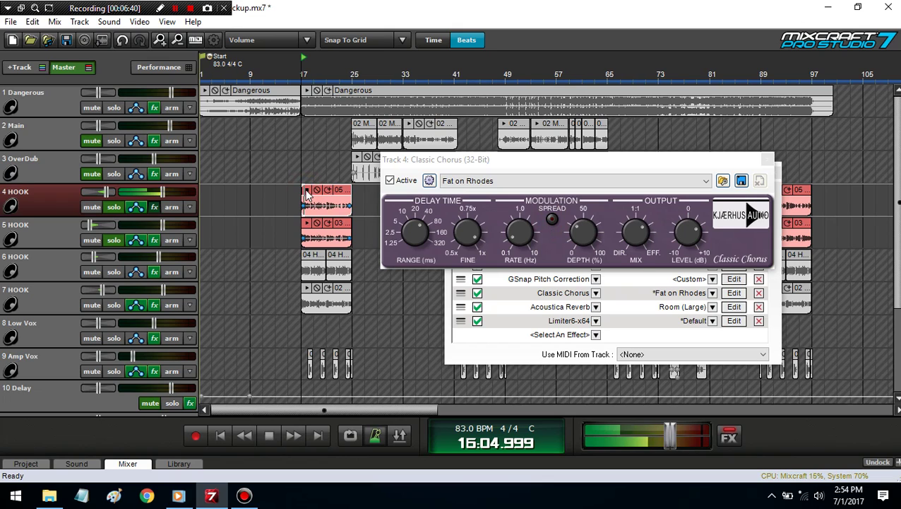
key(space)
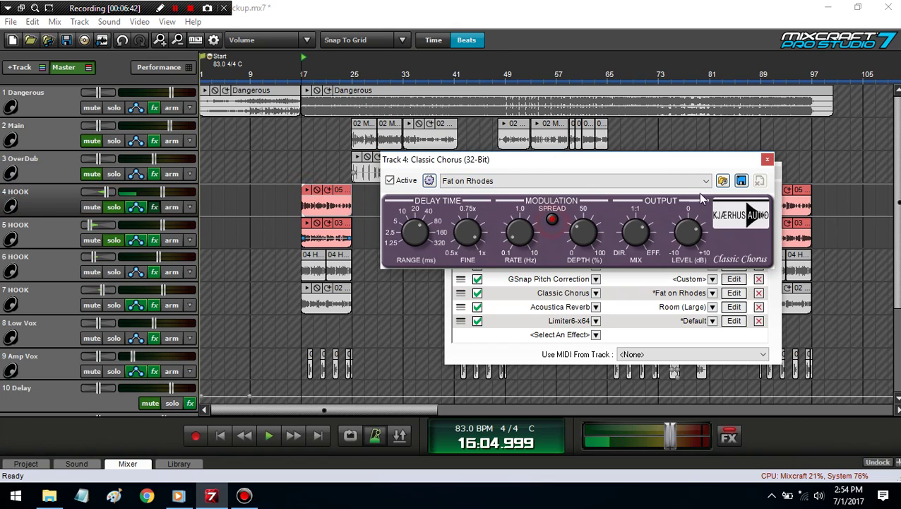
click(769, 163)
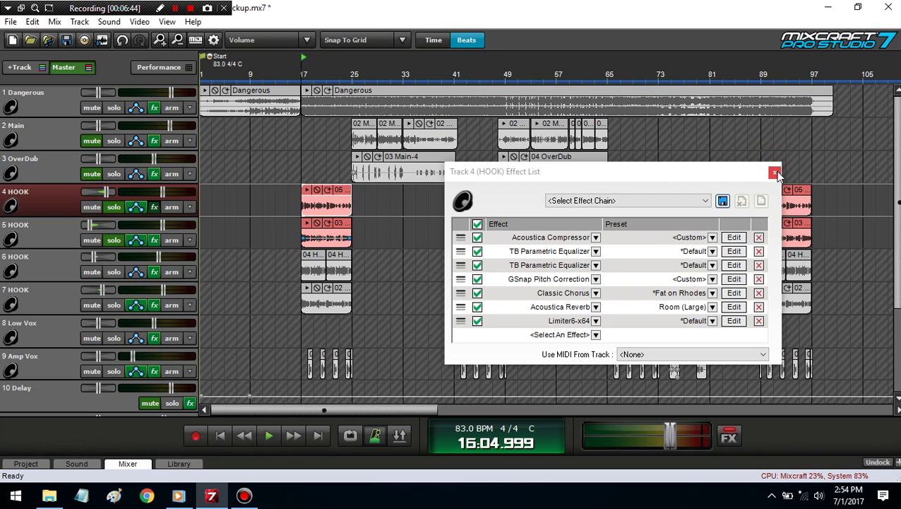
Step: Open HOOK track 4's Acoustica Reverb, move its window clear of the effect list, and disable Classic Chorus
click(732, 308)
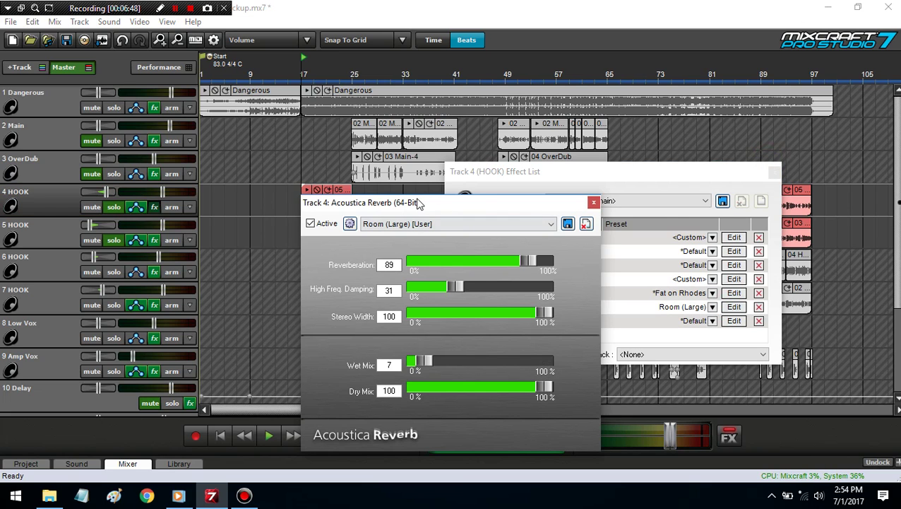
drag(416, 201, 524, 230)
mouse_move(542, 162)
mouse_down()
mouse_move(570, 133)
mouse_move(697, 133)
mouse_up()
click(478, 294)
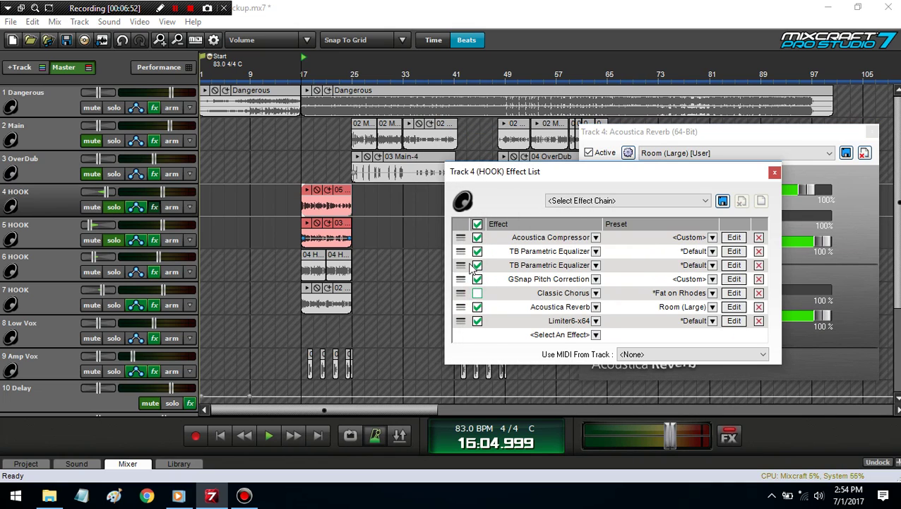
Step: Bring HOOK track 4's Acoustica Reverb to the front, play the track's first clip, and stop playback
click(640, 131)
click(306, 188)
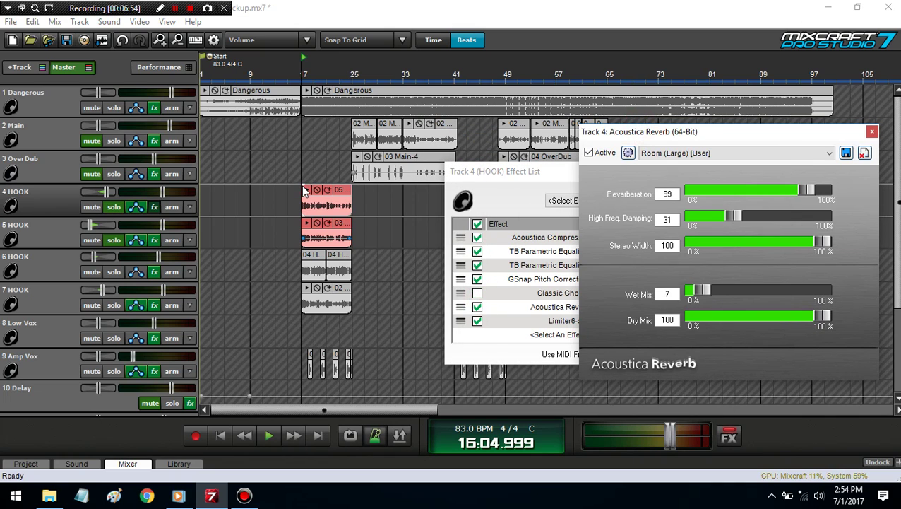
key(space)
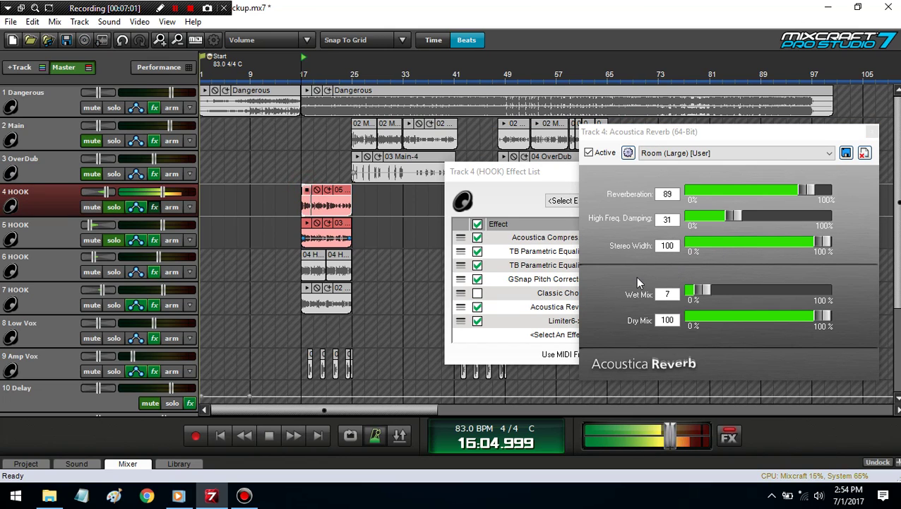
key(space)
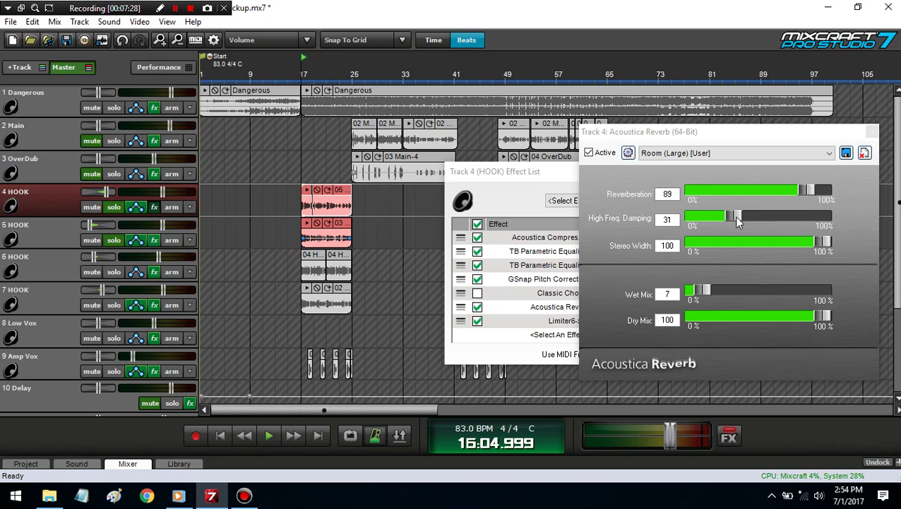
Step: Raise Acoustica Reverb's High Freq. Damping to 91, then play and stop HOOK track 4's first clip
drag(734, 215, 814, 239)
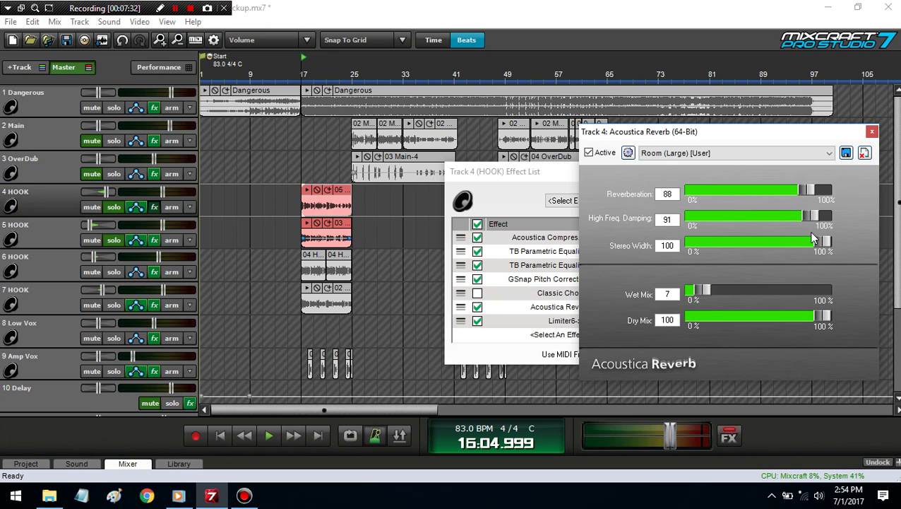
click(306, 191)
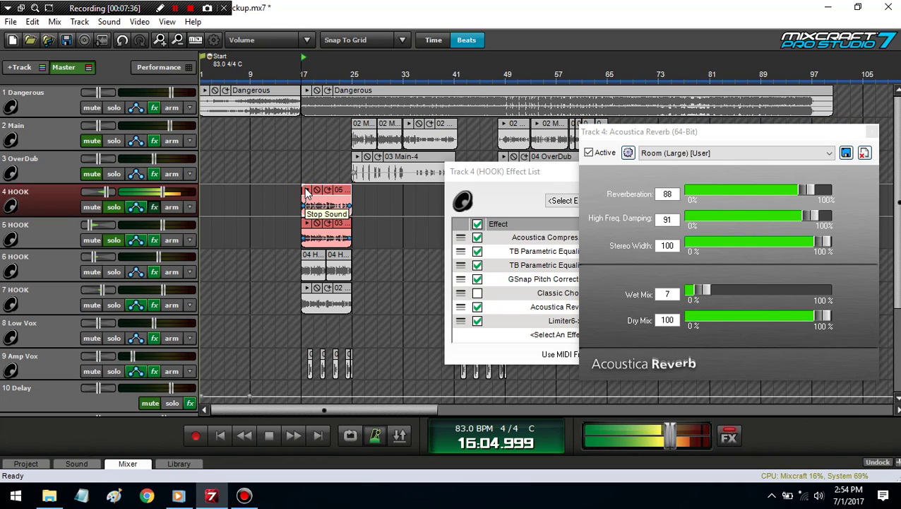
click(306, 191)
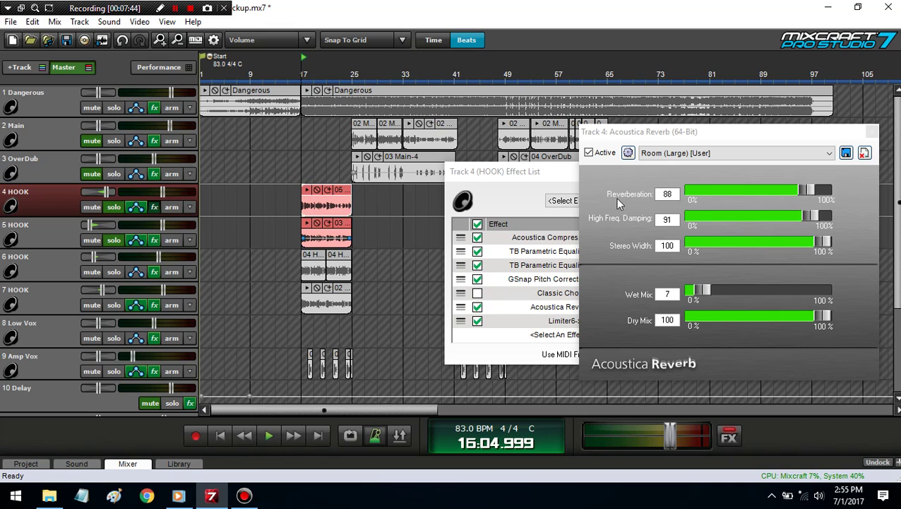
Step: Audition HOOK track 4's first clip with High Freq. Damping at 0, and return the damping to 31
drag(799, 221, 589, 202)
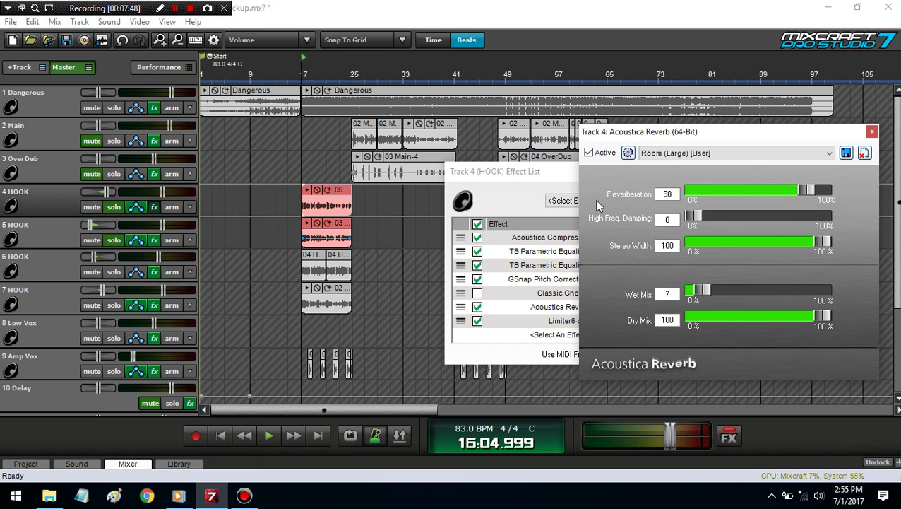
click(242, 196)
key(space)
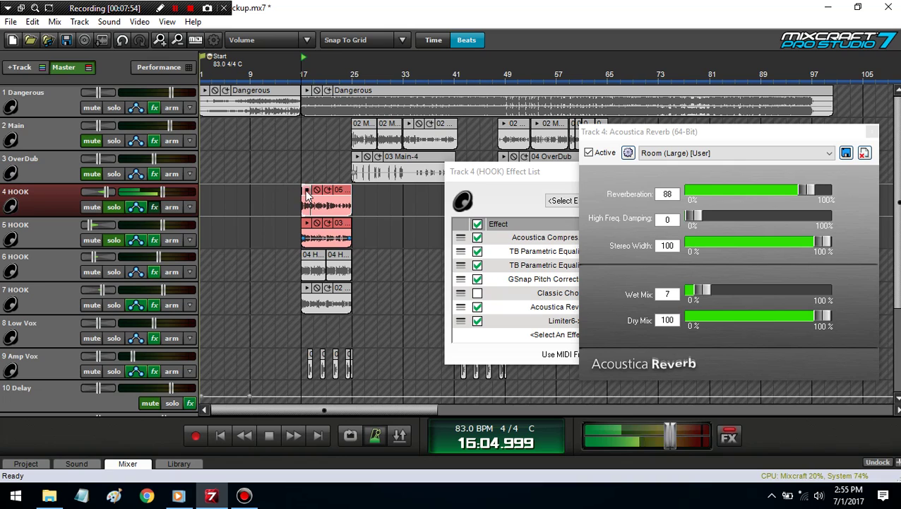
key(space)
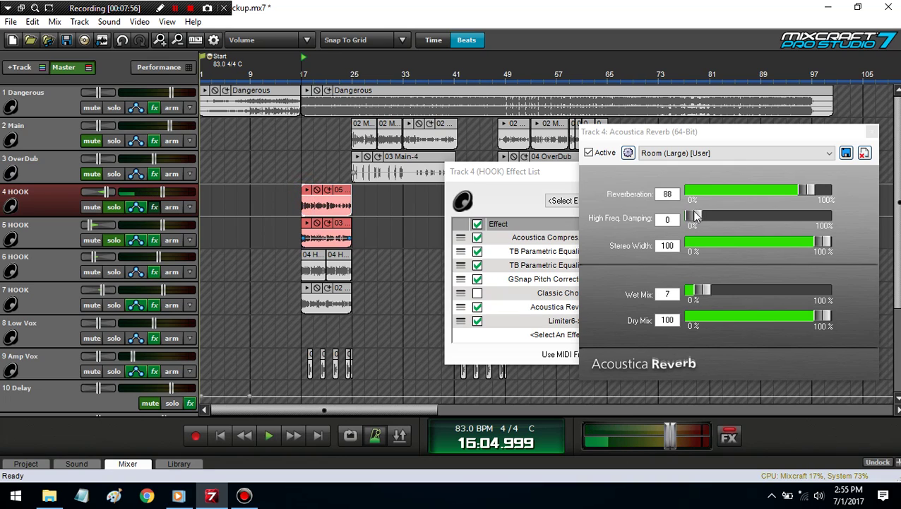
drag(694, 216, 738, 217)
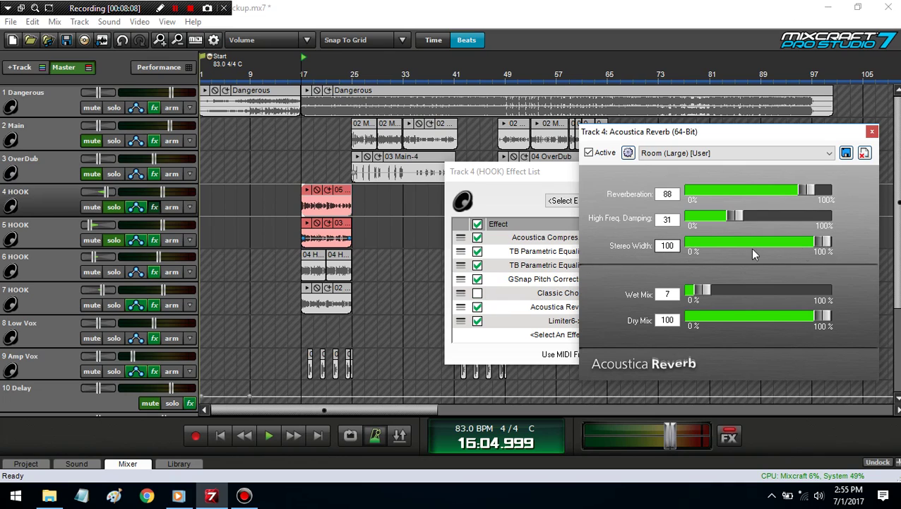
Step: Play HOOK track 4's first clip with the reverb's Stereo Width at 0, return the width to 100 during playback, and stop
drag(828, 241, 654, 257)
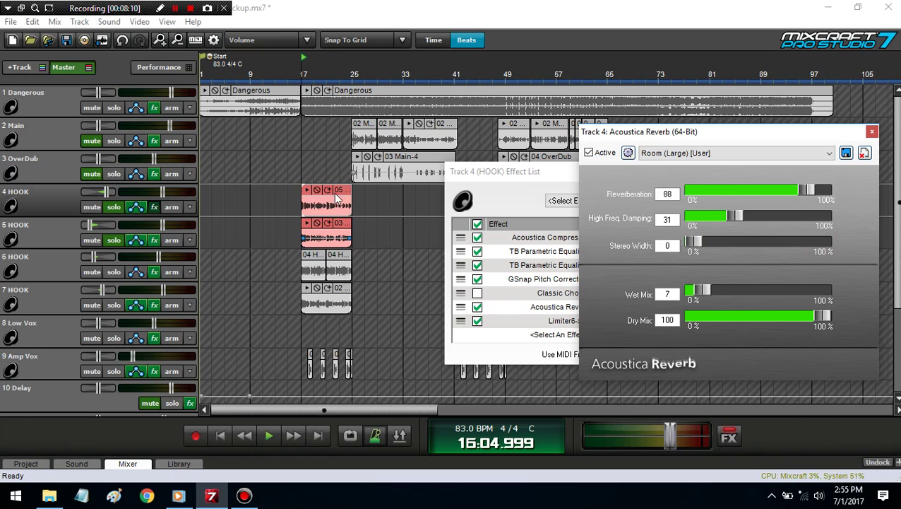
click(305, 192)
key(space)
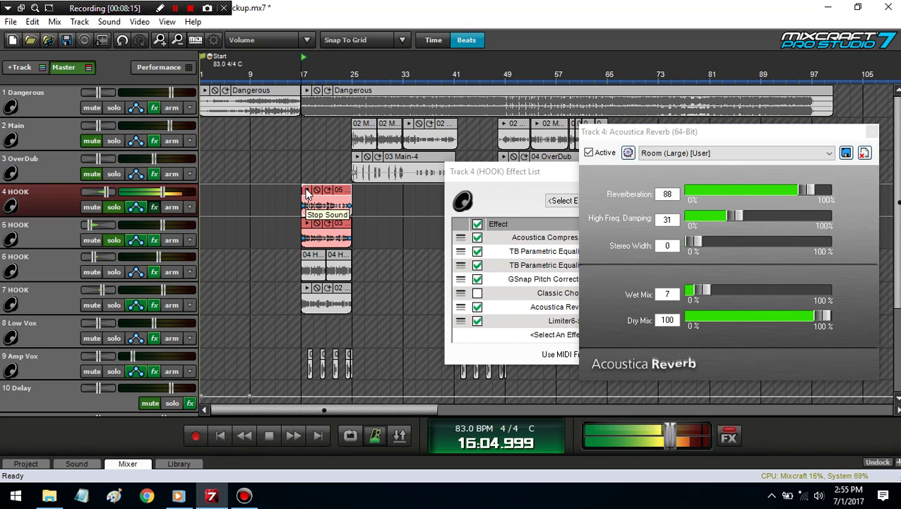
click(306, 192)
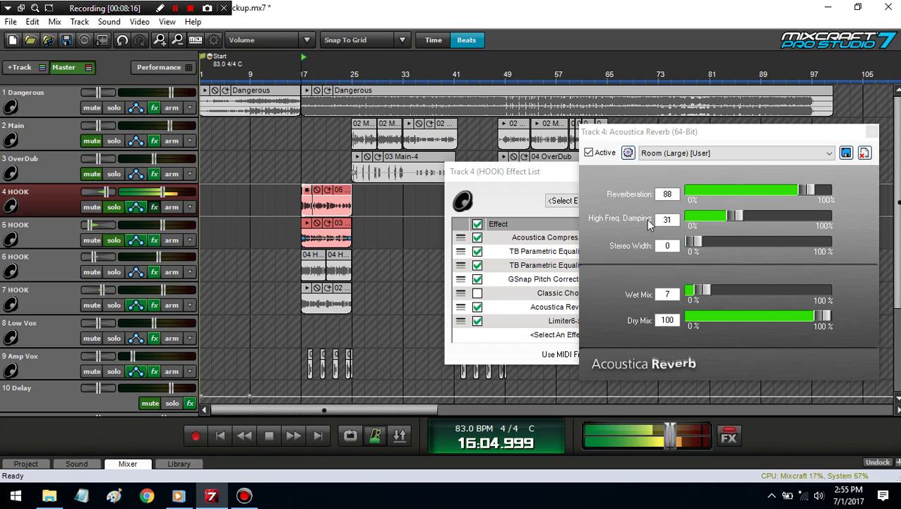
drag(694, 241, 830, 242)
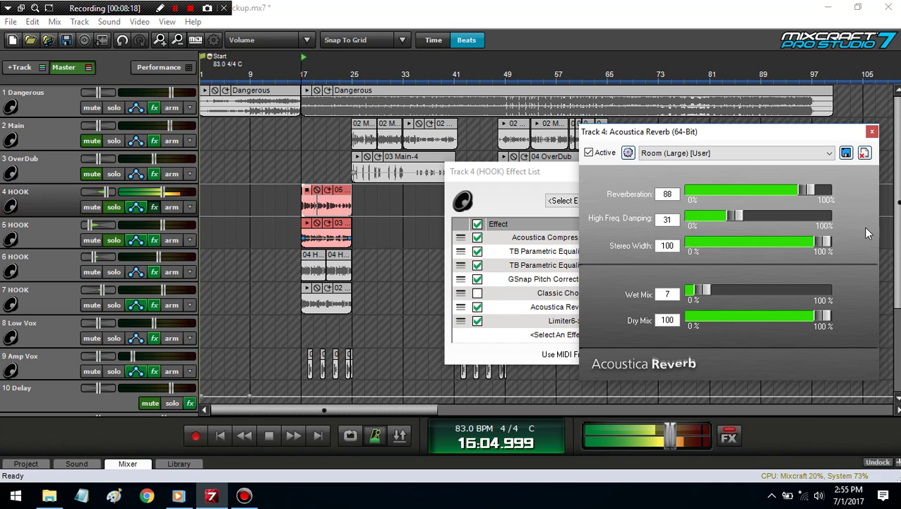
click(308, 193)
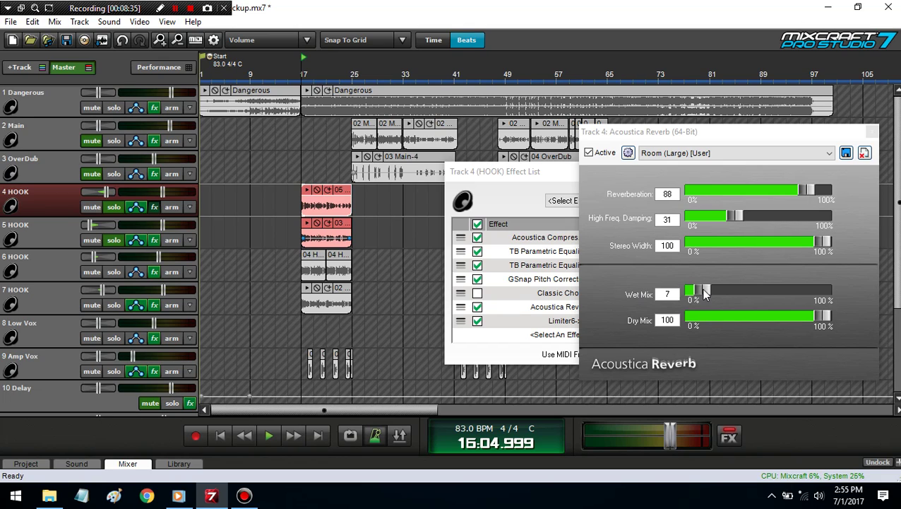
Step: Play HOOK track 4's first clip with the reverb's Wet Mix at 79, lower it to 37 during playback, and stop
drag(705, 294, 796, 296)
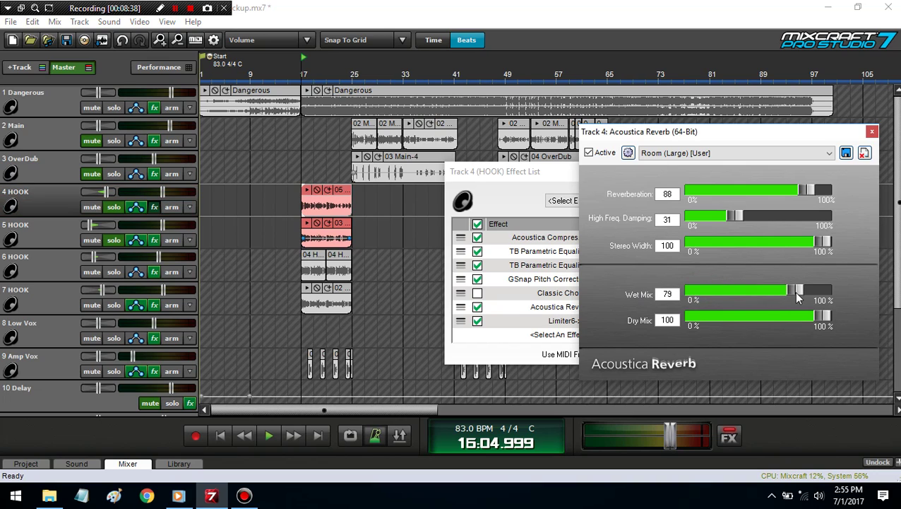
click(320, 189)
key(space)
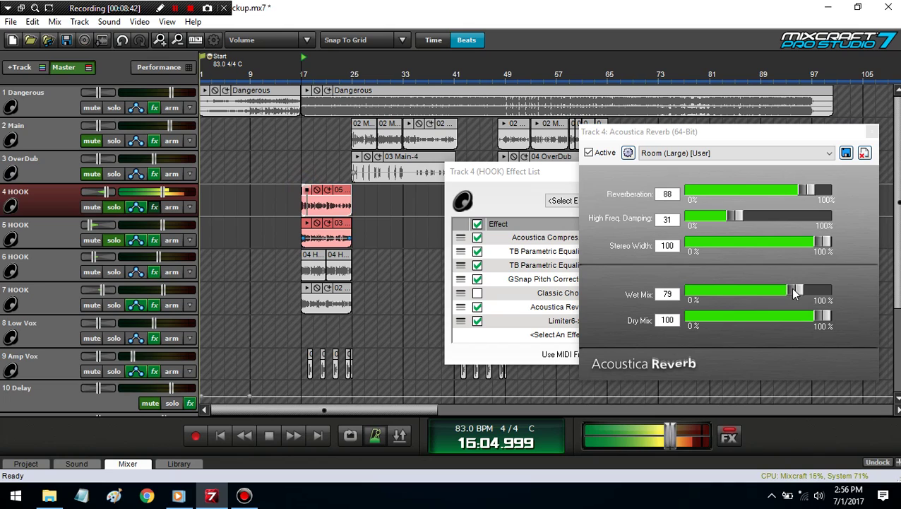
drag(794, 292, 741, 293)
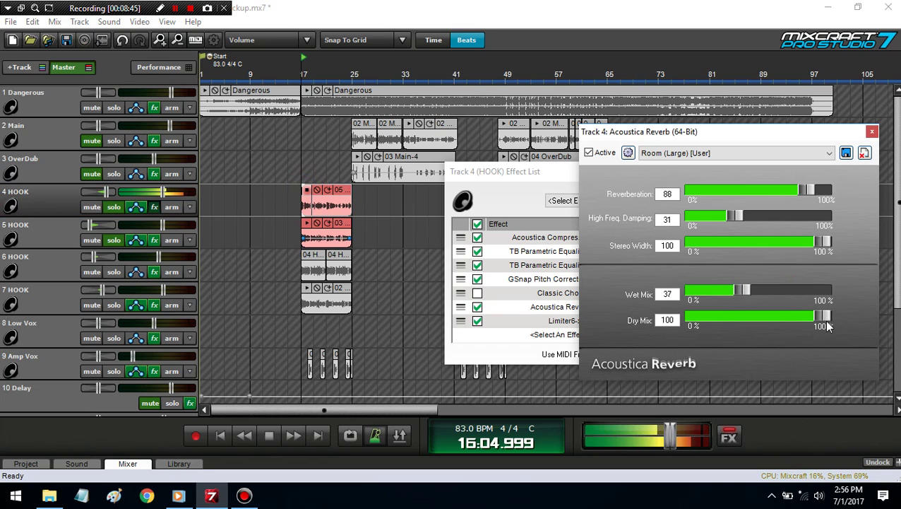
click(306, 190)
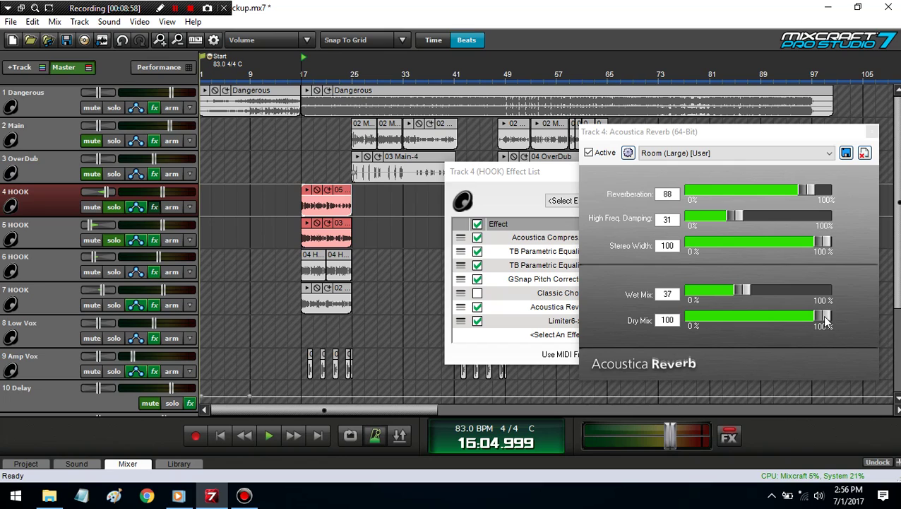
Step: Play HOOK track 4's first clip with the reverb's Dry Mix at 55, lower it to 0 during playback, and stop
drag(825, 319, 764, 332)
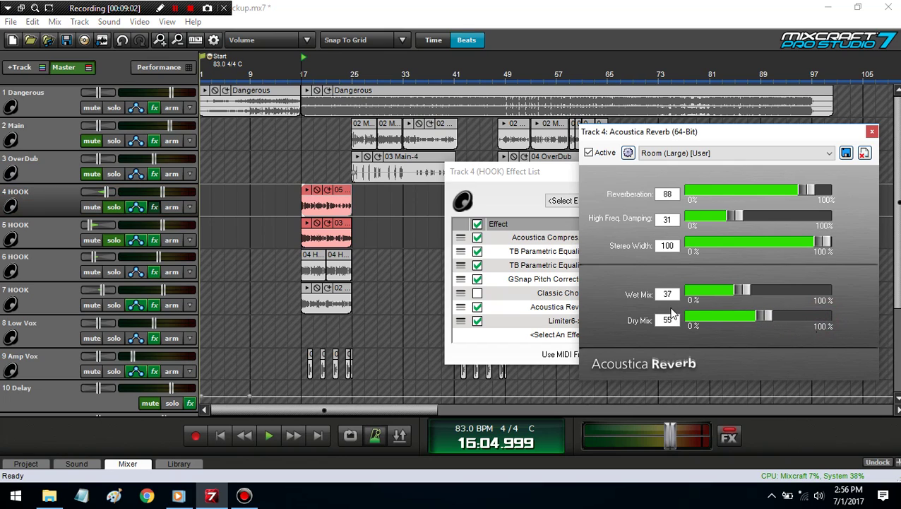
key(space)
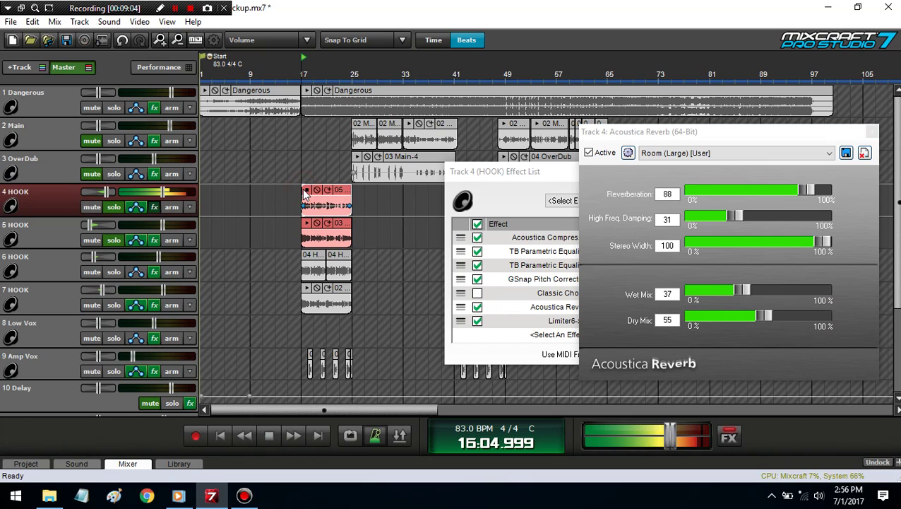
drag(766, 320, 696, 322)
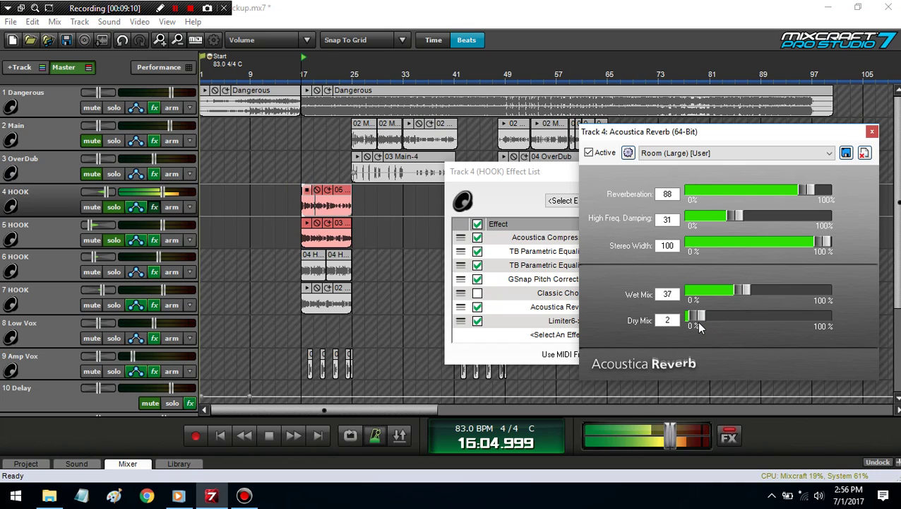
drag(698, 322, 687, 323)
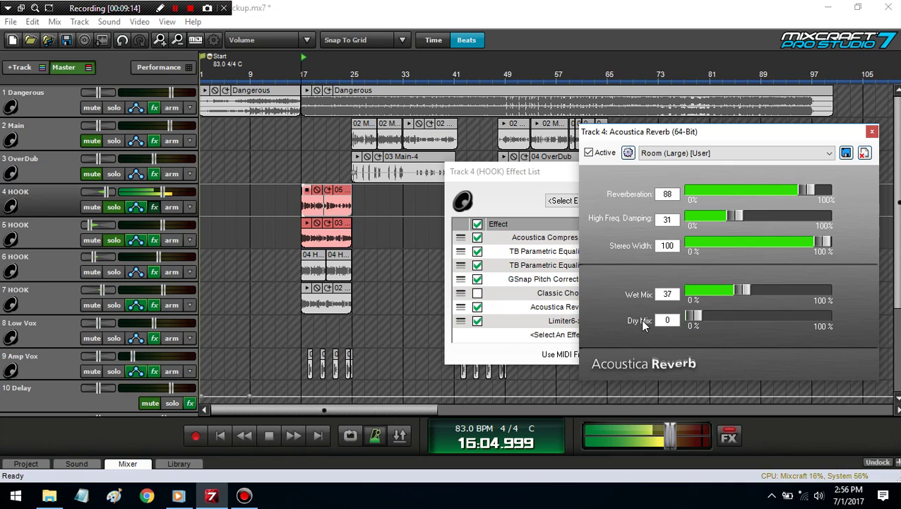
key(space)
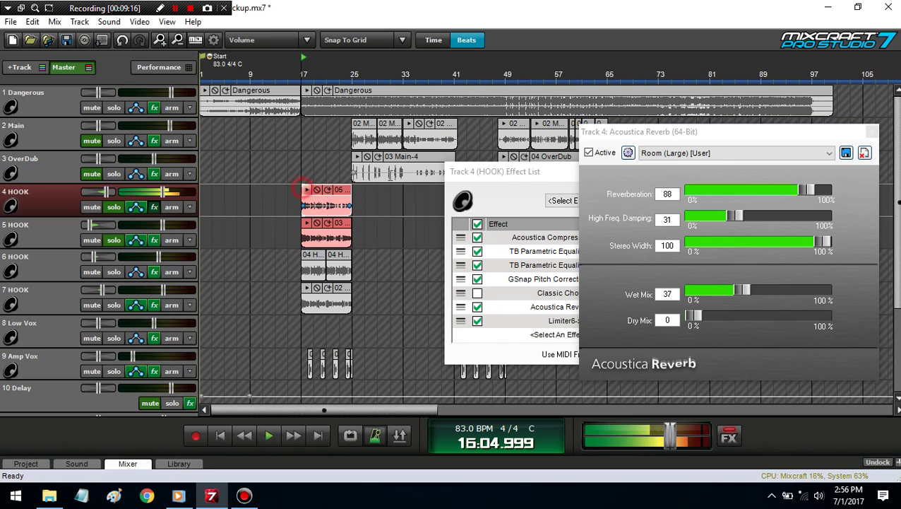
Step: Set Acoustica Reverb's Dry Mix back to 100 and Wet Mix to 7, and close the reverb window
double_click(698, 316)
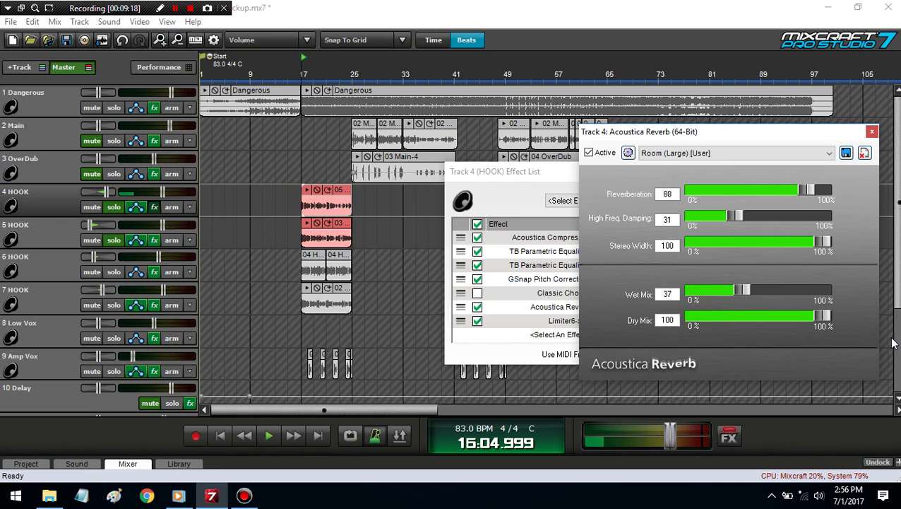
drag(738, 305, 704, 303)
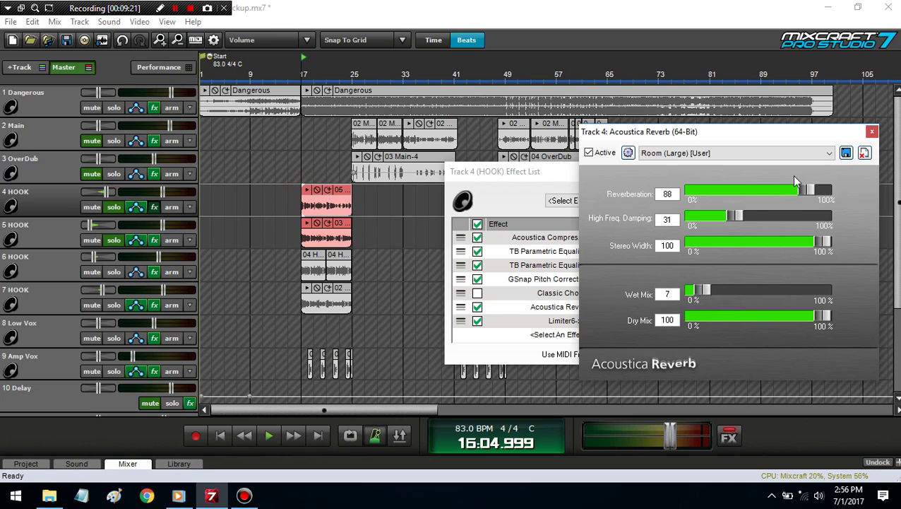
click(872, 131)
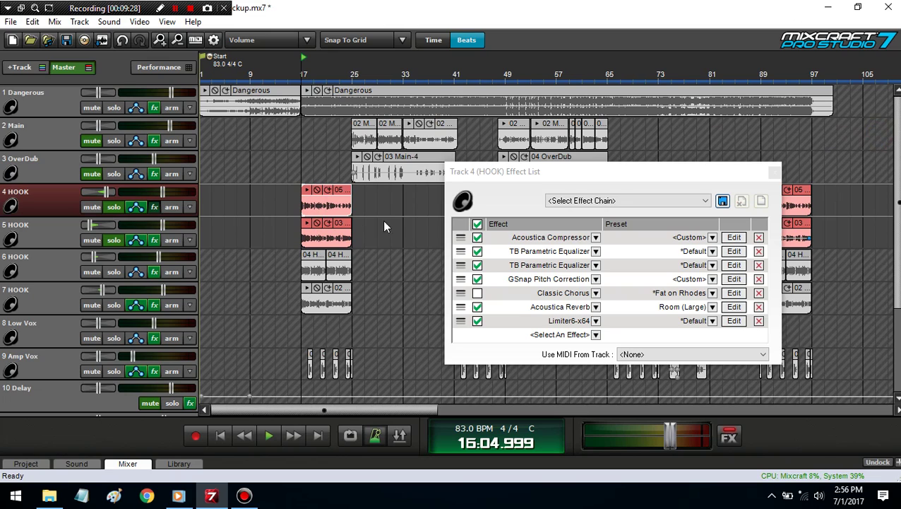
Step: Re-enable Classic Chorus on HOOK track 4 and close the track's effect list
click(477, 293)
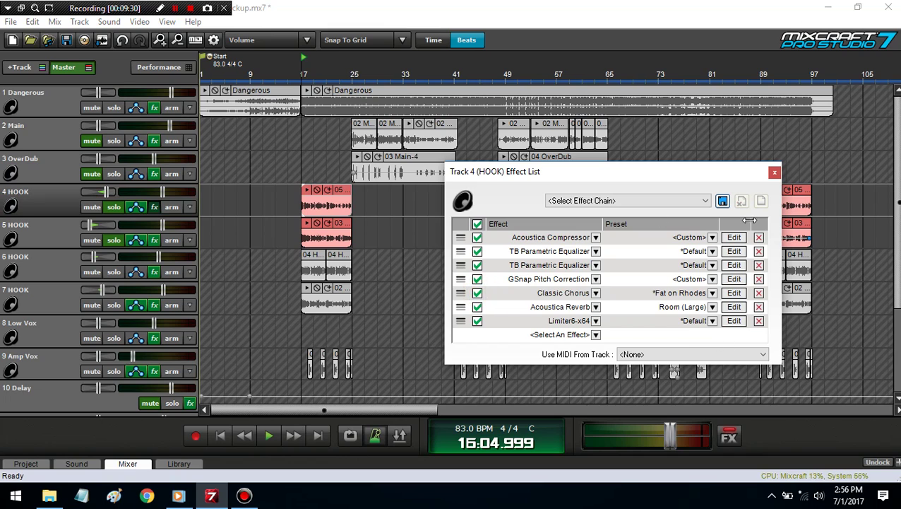
click(775, 172)
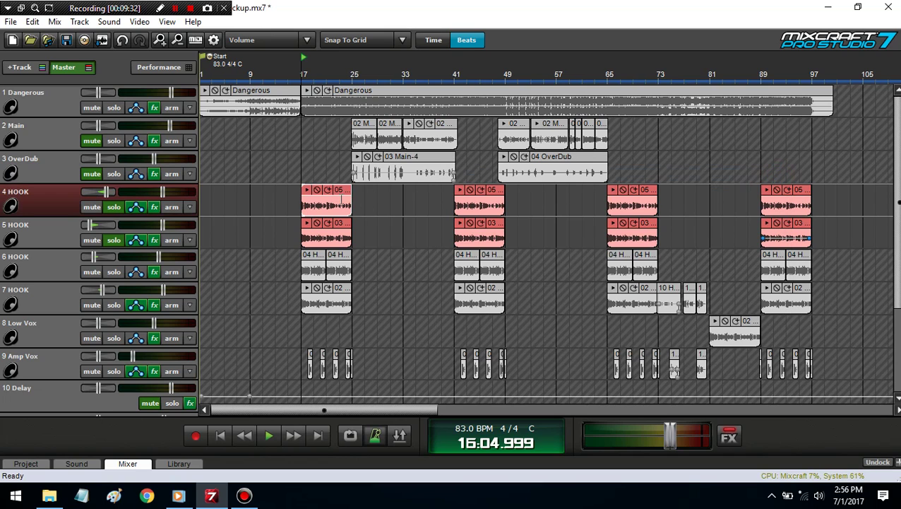
Step: Check HOOK track 6's effect list, close it, and turn off solo on HOOK tracks 5 and 4
click(154, 272)
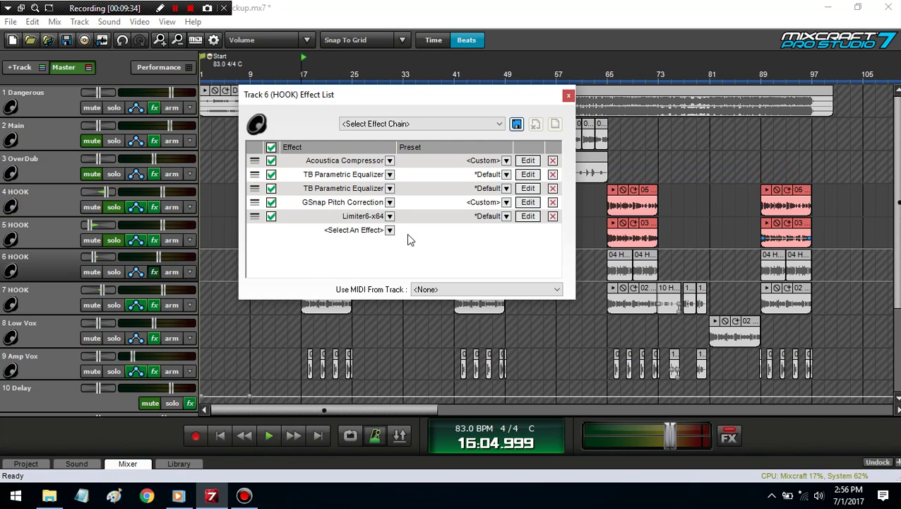
click(568, 94)
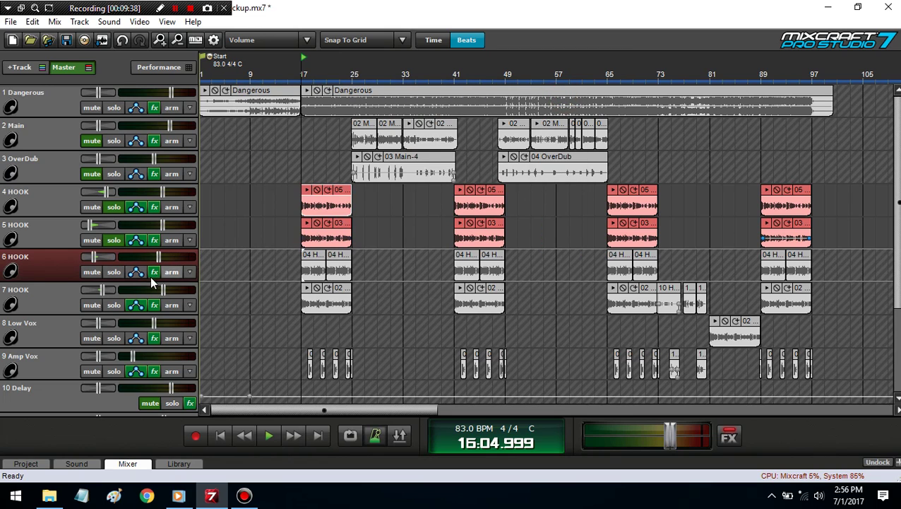
click(113, 246)
click(113, 214)
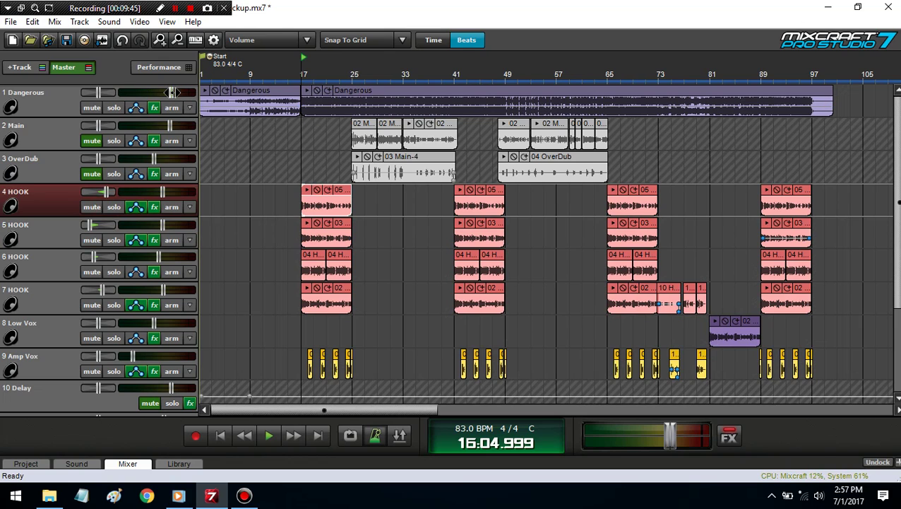
Step: Play the Dangerous track's second clip briefly, stop playback, and open that track's effect list
mouse_move(170, 93)
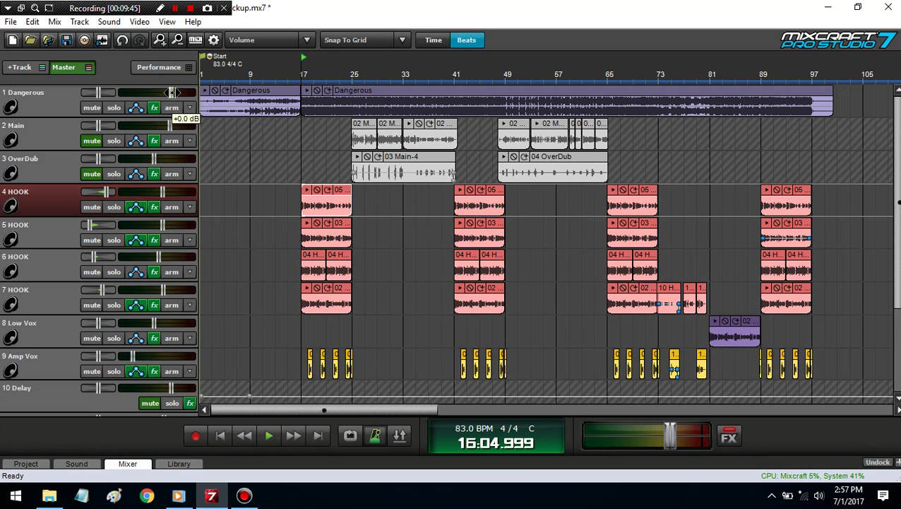
click(307, 92)
key(space)
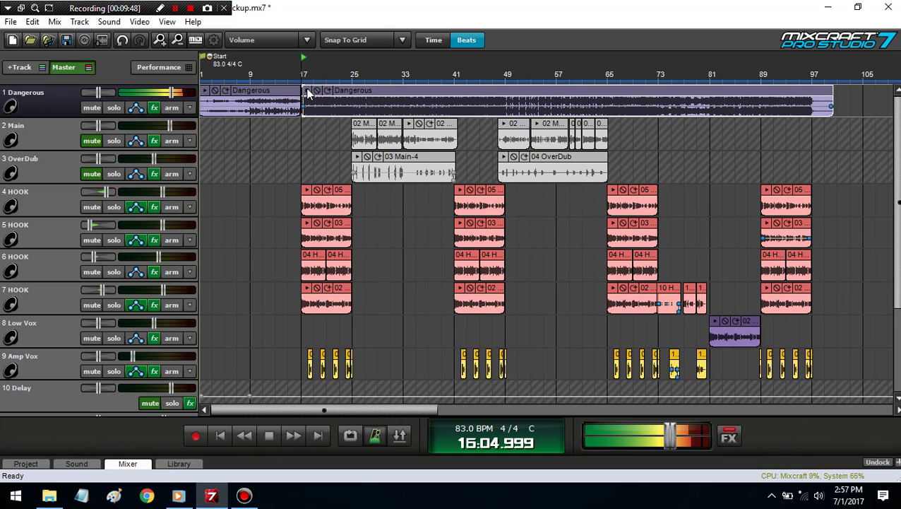
key(space)
click(154, 107)
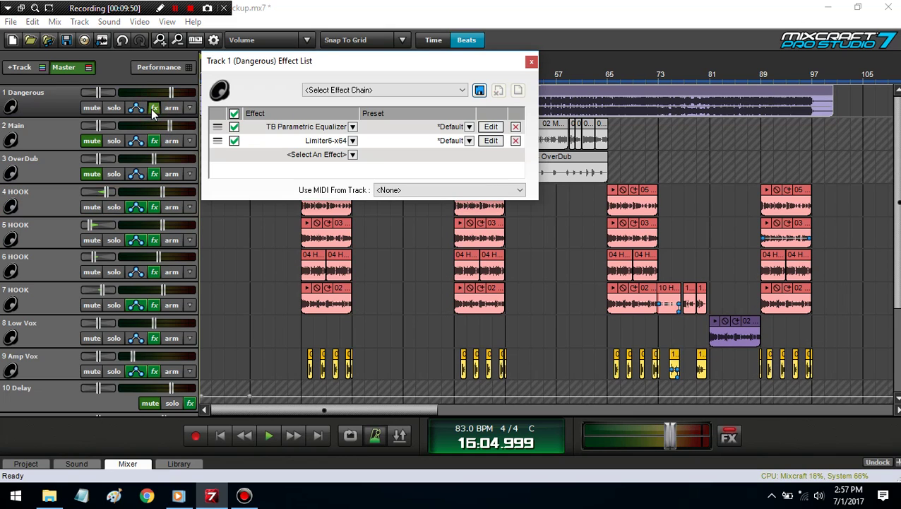
Step: Inspect the TB Parametric Equalizer on the Dangerous track, and close it along with the track's effect list
click(486, 127)
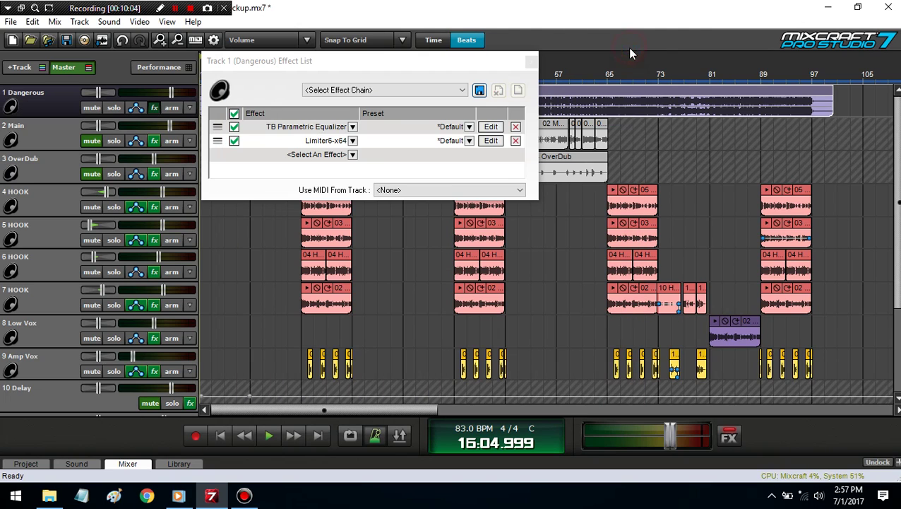
click(631, 47)
click(532, 60)
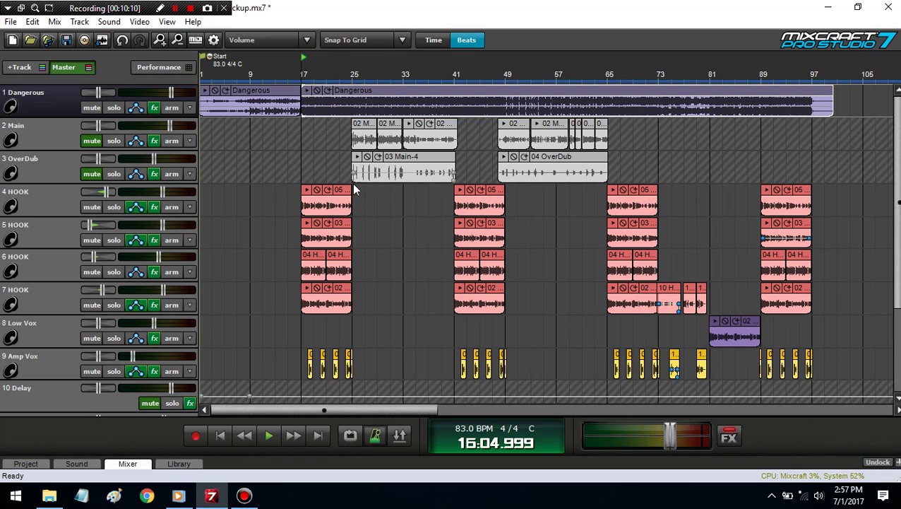
Step: Solo the Amp Vox track and play it from measure 17
click(115, 366)
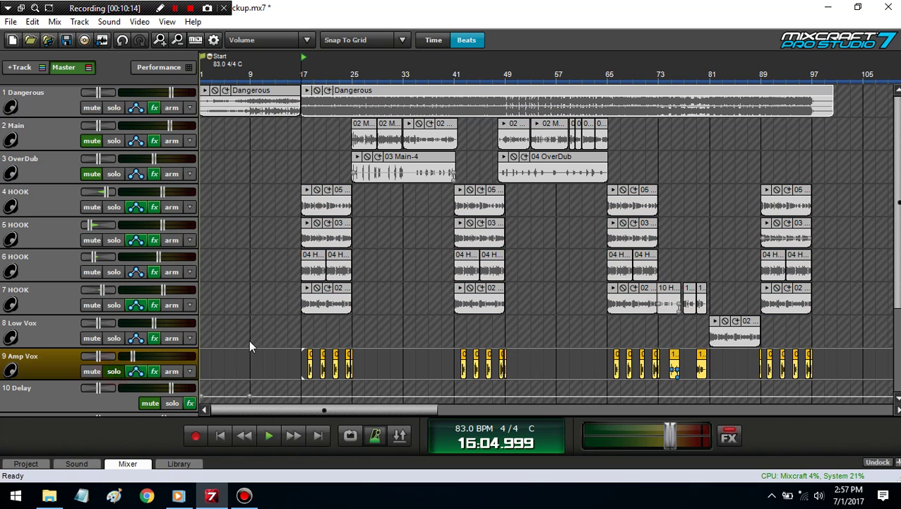
click(302, 342)
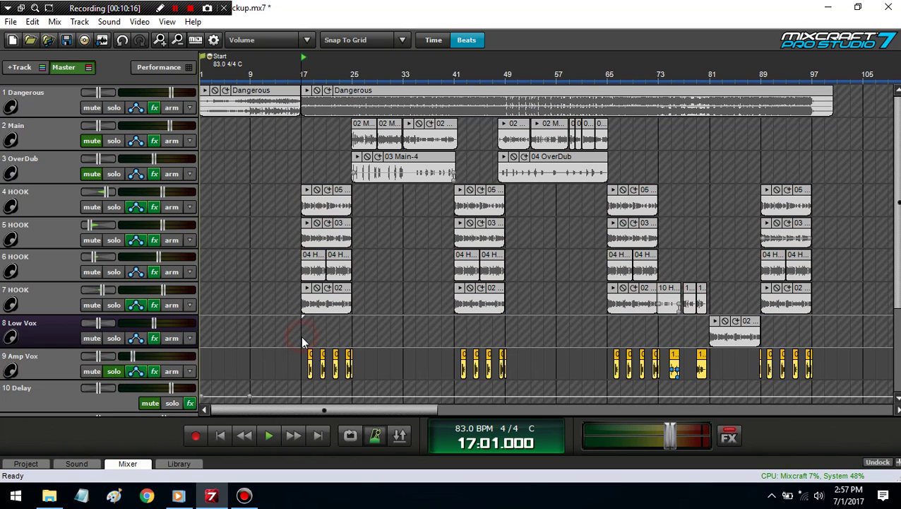
key(space)
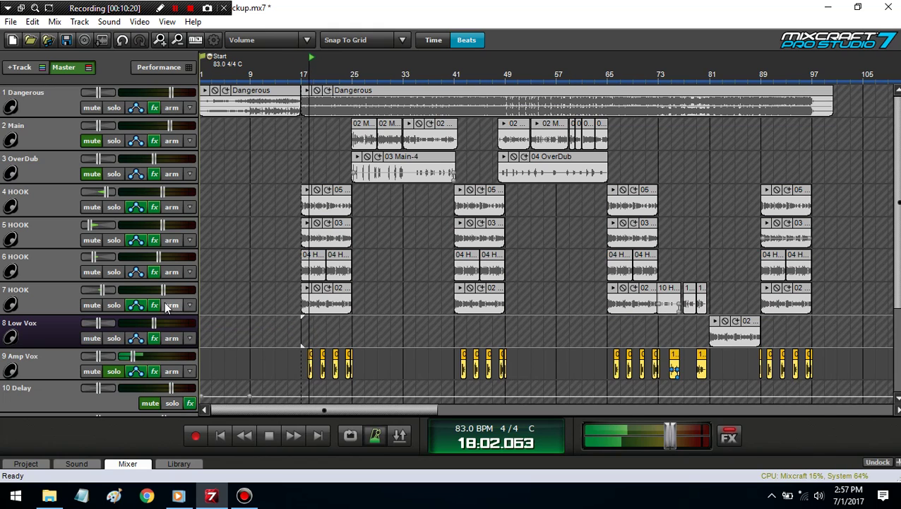
Step: Open the Amp Vox track's effect list, enlarge it to show the whole effect chain, and stop playback
click(154, 370)
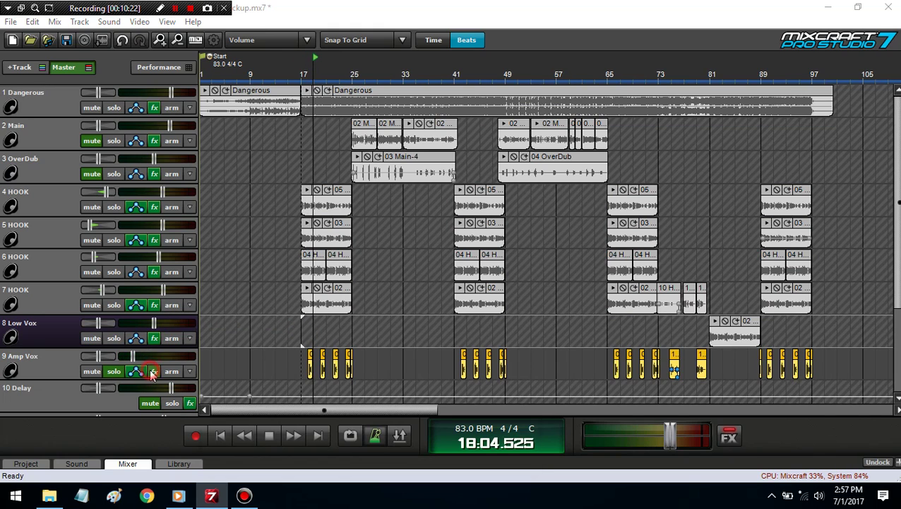
drag(353, 327, 348, 221)
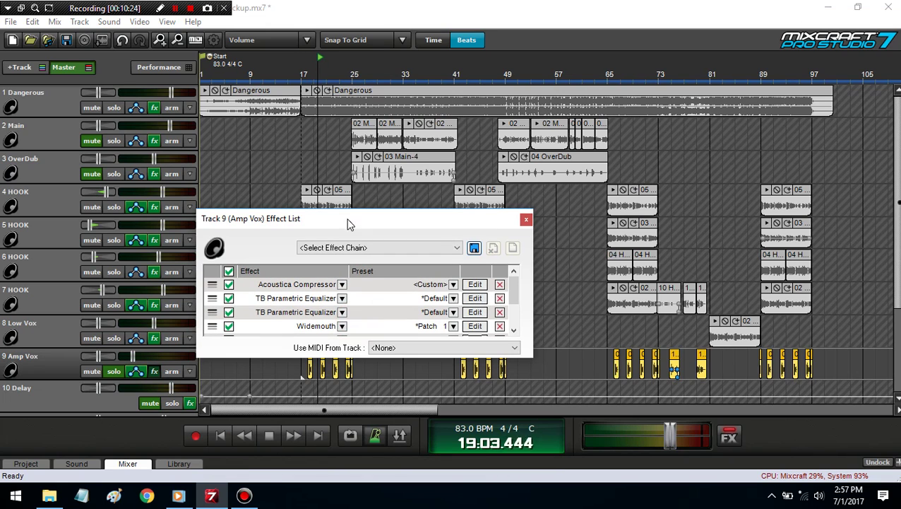
drag(333, 359, 336, 400)
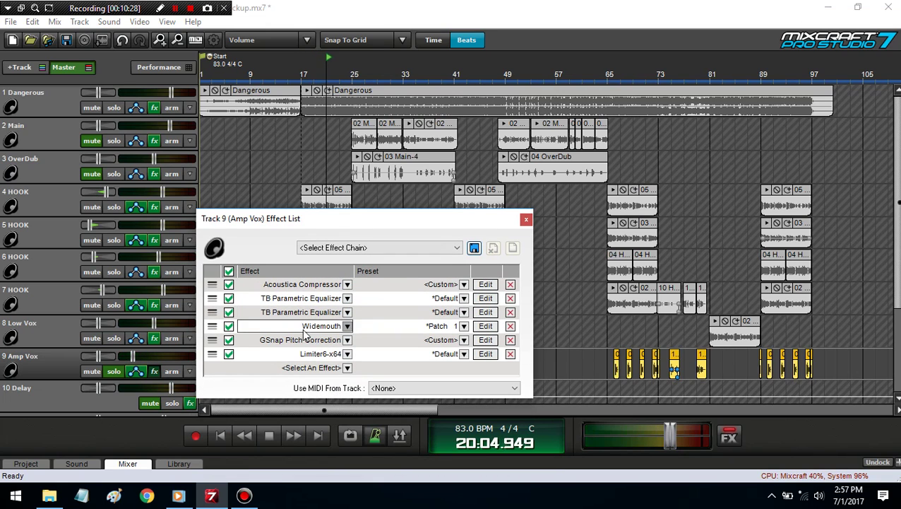
key(space)
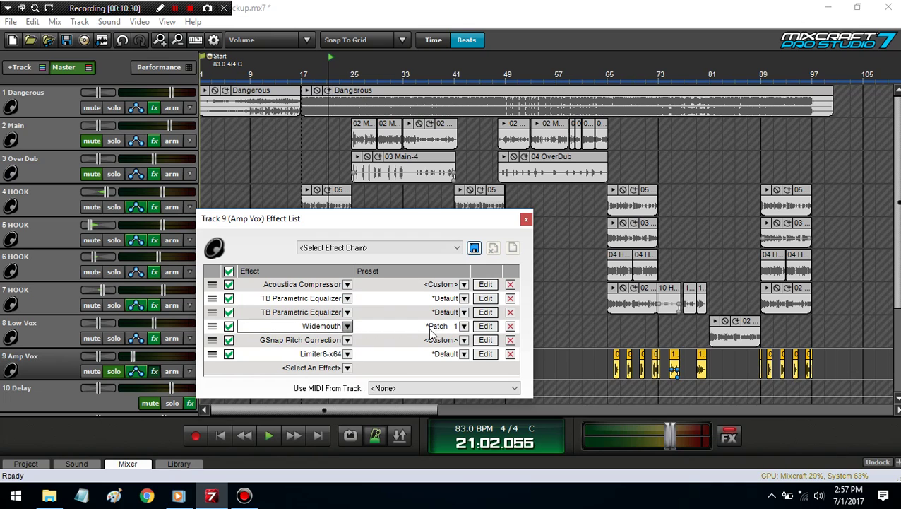
Step: Inspect the Widemouth and GSnap Pitch Correction settings on Amp Vox, closing each effect window after viewing
click(486, 326)
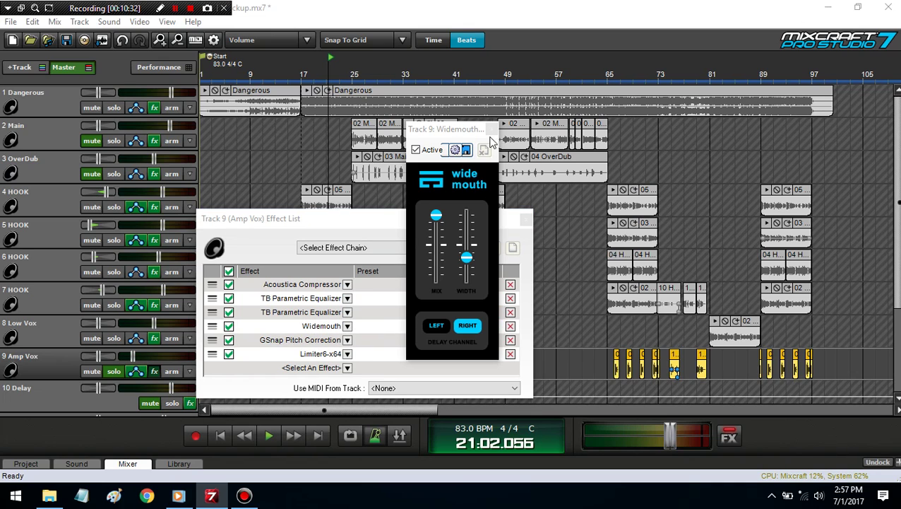
click(492, 130)
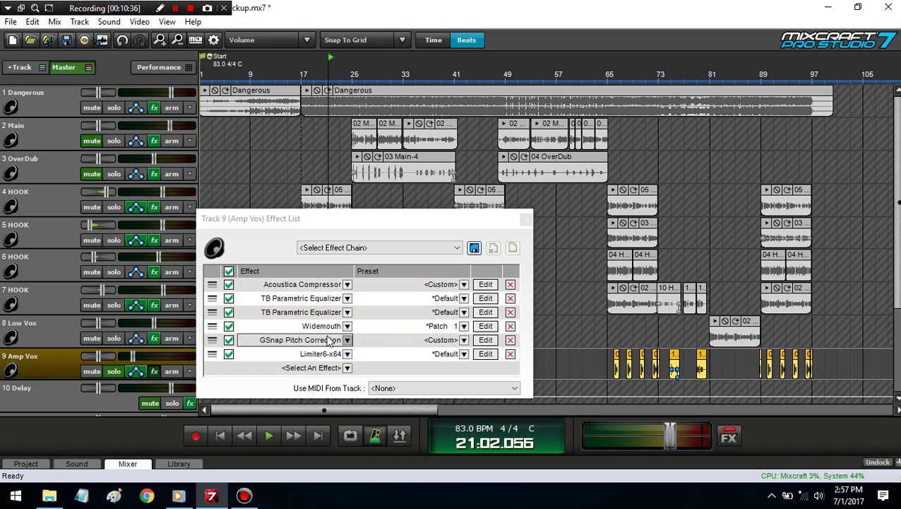
click(486, 340)
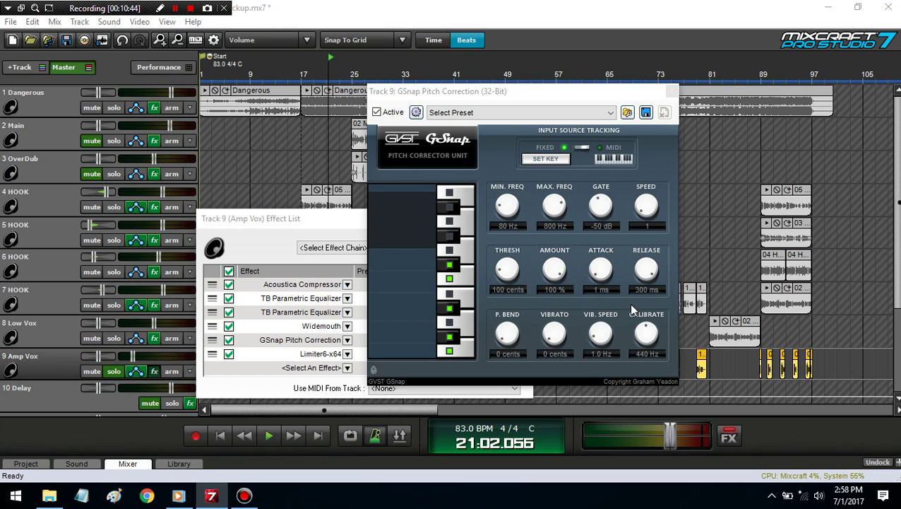
click(671, 91)
Step: Inspect the Acoustica Compressor settings on Amp Vox, and close the compressor and the track's effect list
click(488, 284)
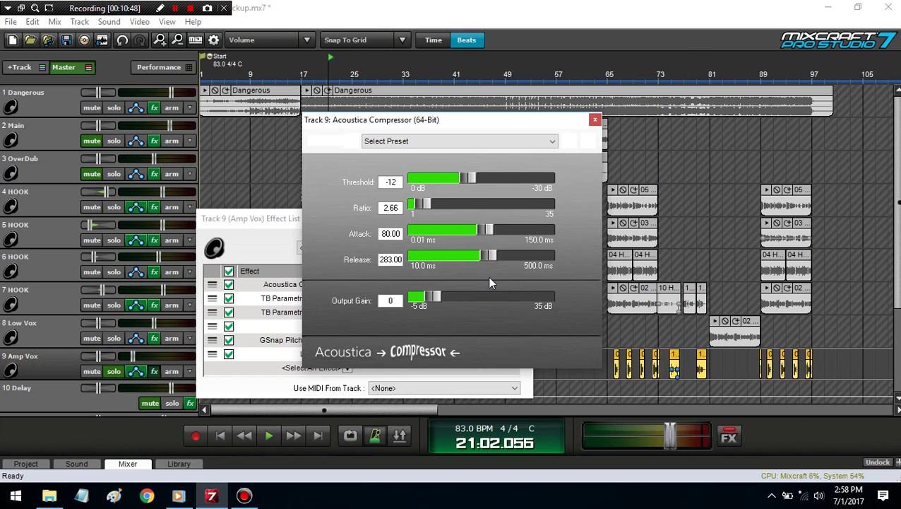
click(595, 118)
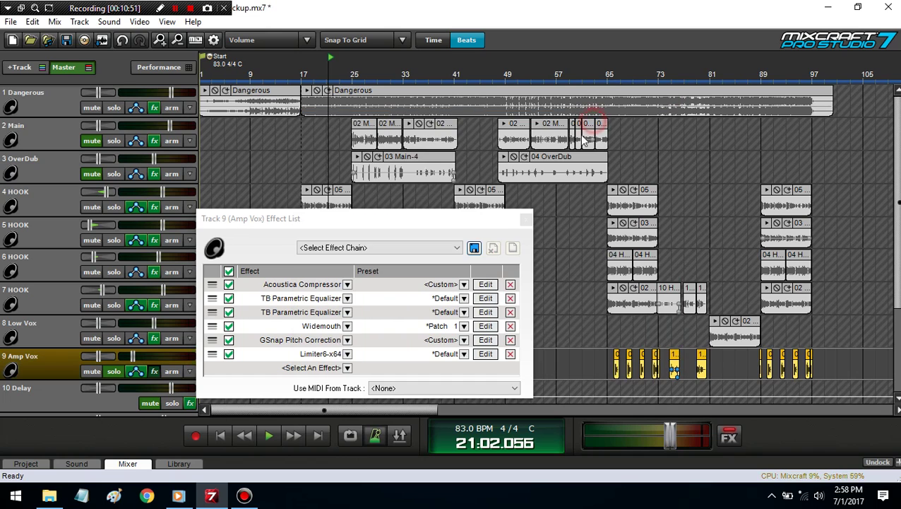
click(527, 219)
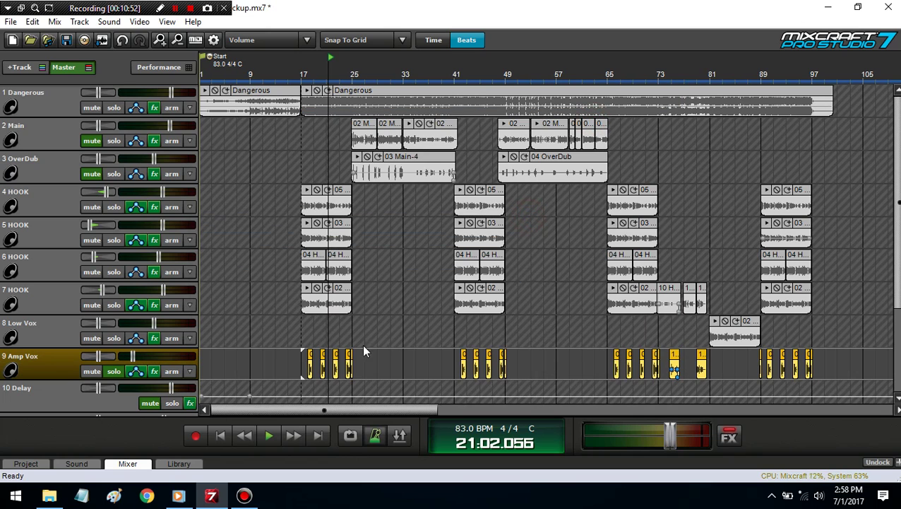
Step: Play from measure 17 with HOOK track 7 soloed alongside Amp Vox, adding solo on HOOK tracks 6, 5 and 4 during playback
click(302, 341)
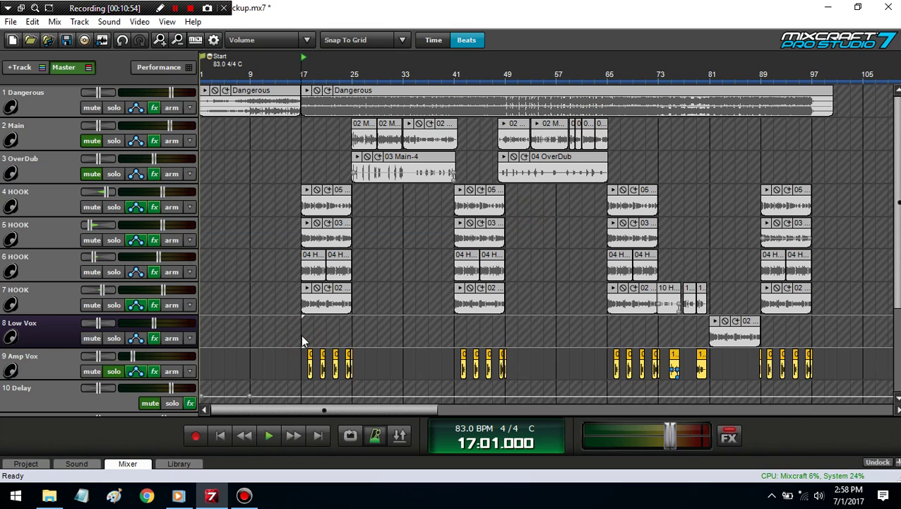
click(107, 298)
key(space)
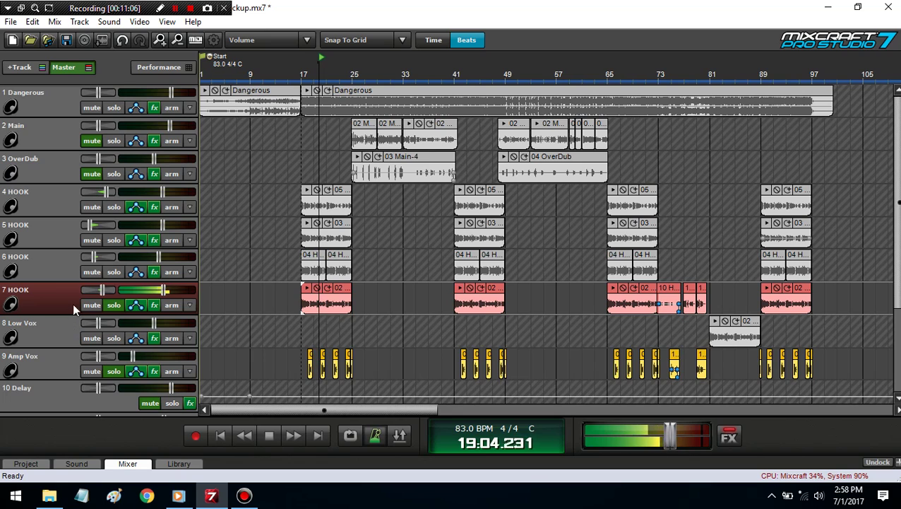
click(112, 272)
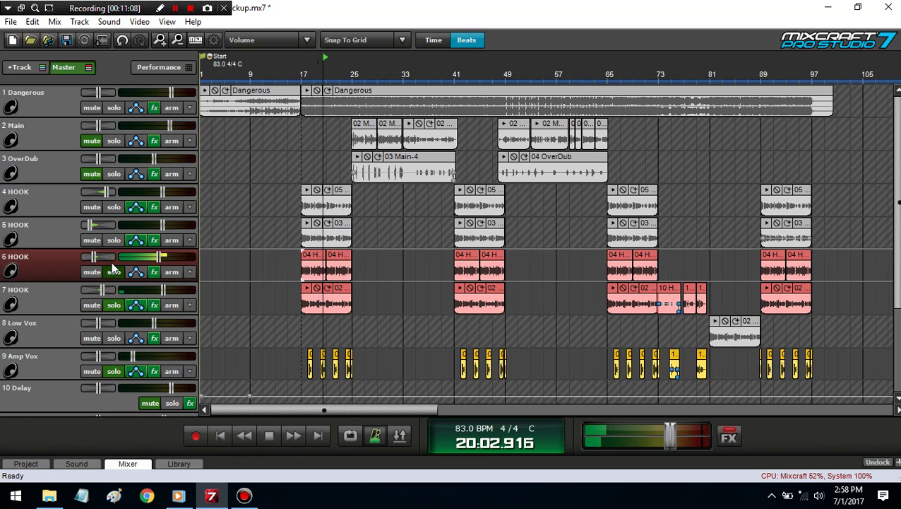
click(110, 240)
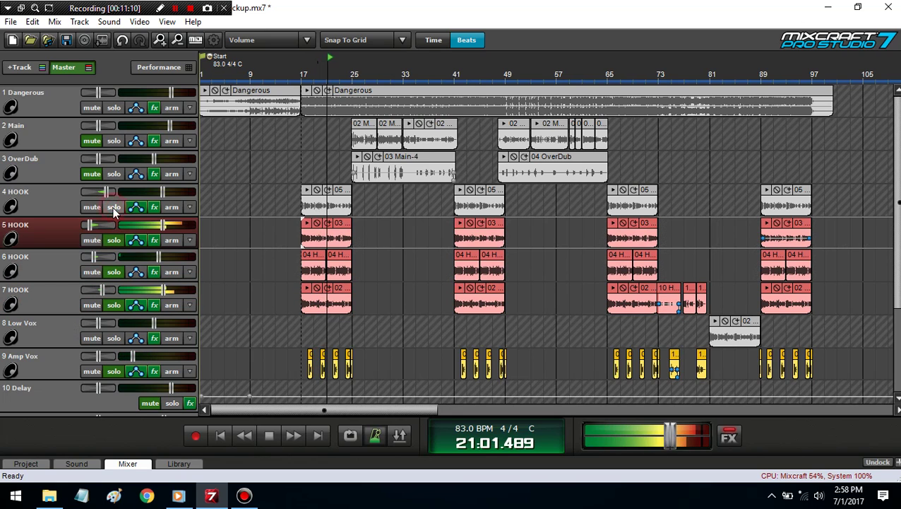
click(113, 206)
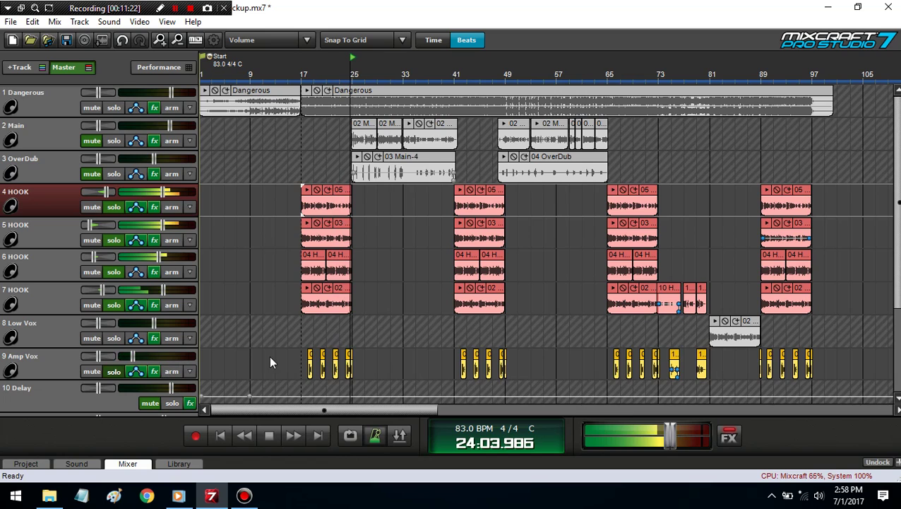
Step: Play the four soloed HOOK tracks from measure 17 without Amp Vox, stop playback, and return the playhead to measure 17
click(302, 339)
click(299, 338)
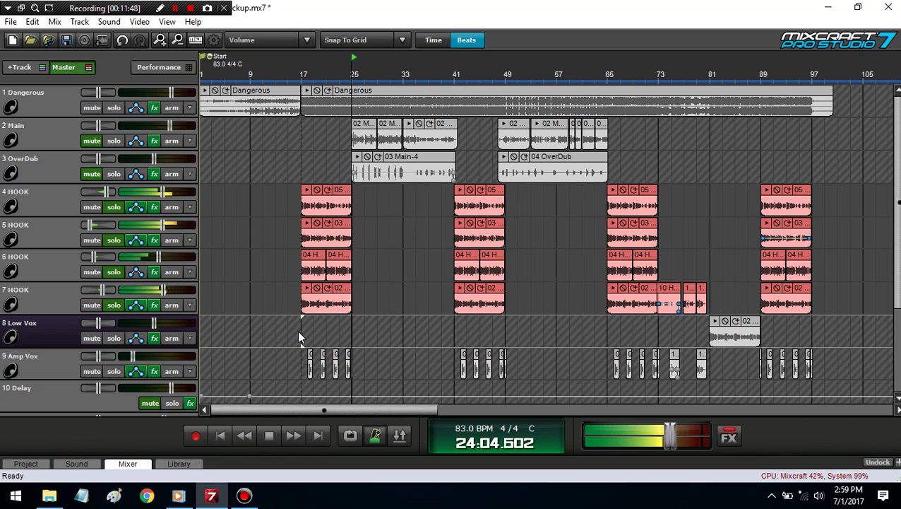
key(space)
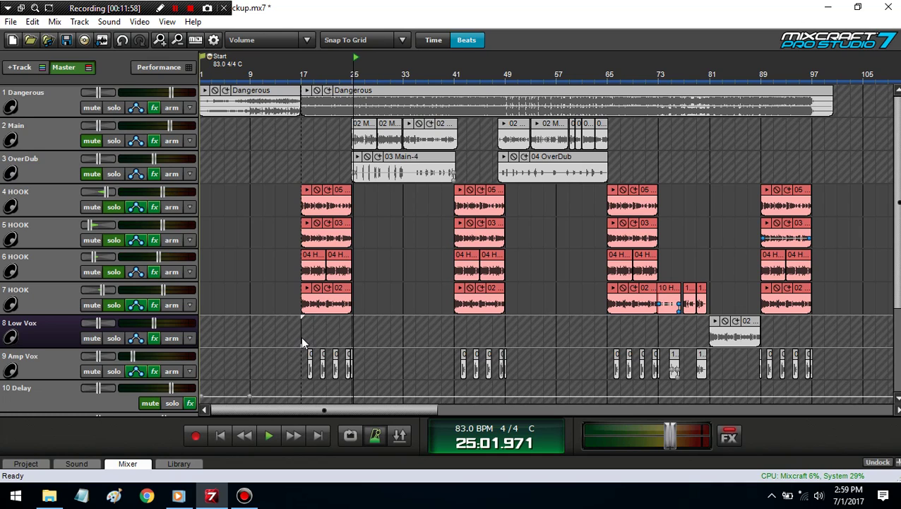
click(302, 339)
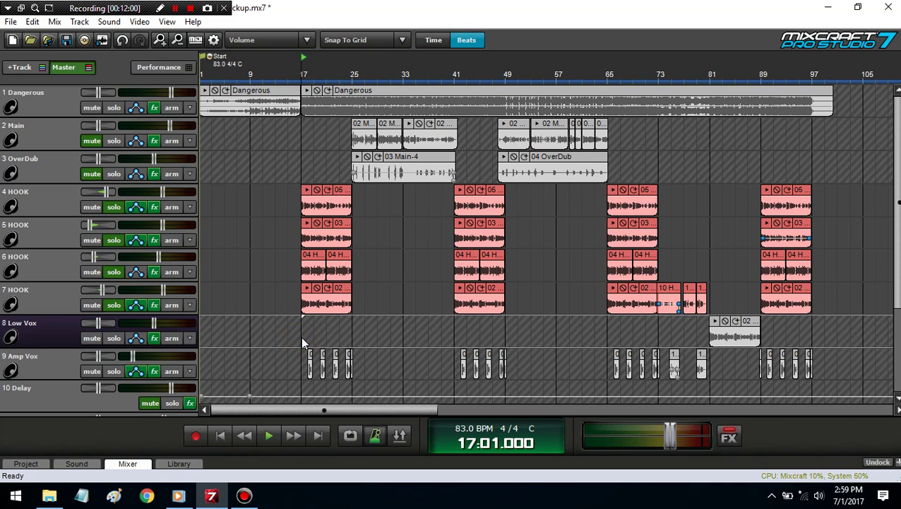